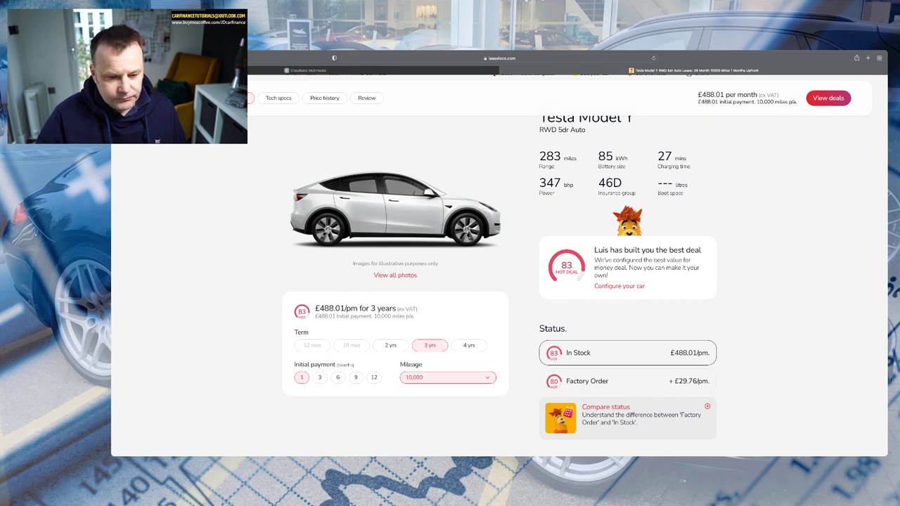
Scroll the LeaseLoco Tesla Model Y page to the £488.01/pm in-stock deal
{"action": "scroll", "coordinate": [499, 268], "scroll_direction": "down", "scroll_amount": 1}
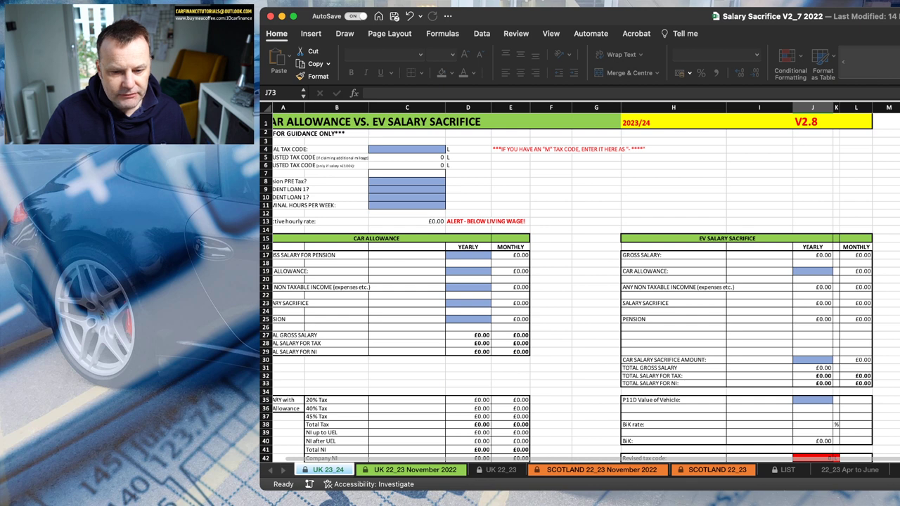
Insert a new Sheet1 and calculate the £488.01 lease times 1.1 in F13, giving 536.811
{"action": "key", "text": "shift+F11"}
{"action": "left_click", "coordinate": [477, 229]}
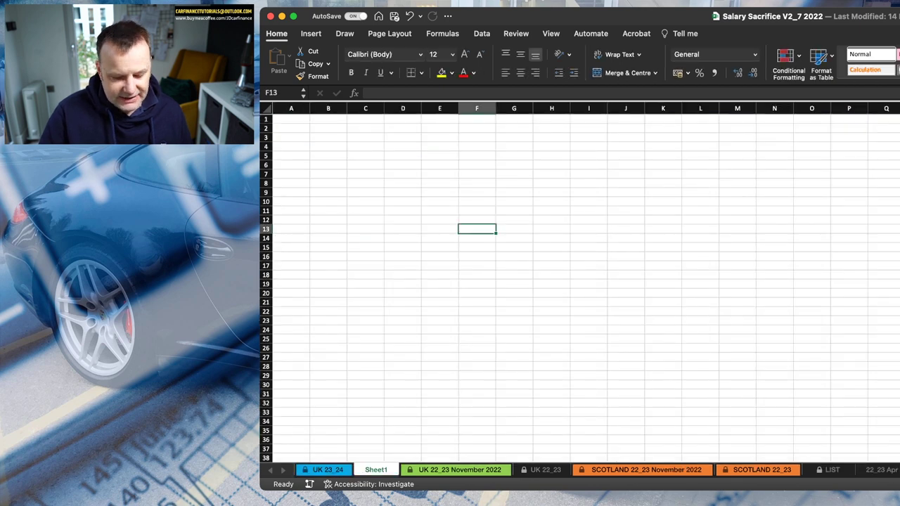
{"action": "type", "text": "="}
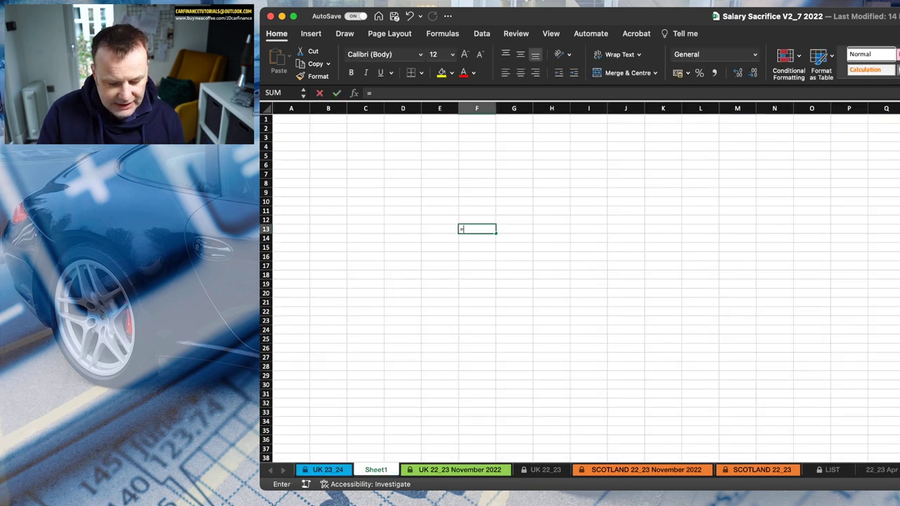
{"action": "type", "text": "448."}
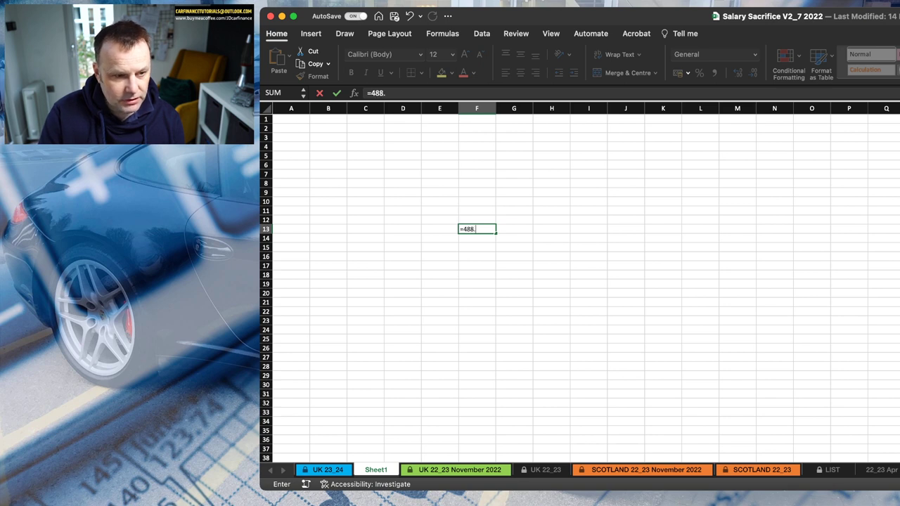
{"action": "type", "text": "01*1.1"}
{"action": "key", "text": "Return"}
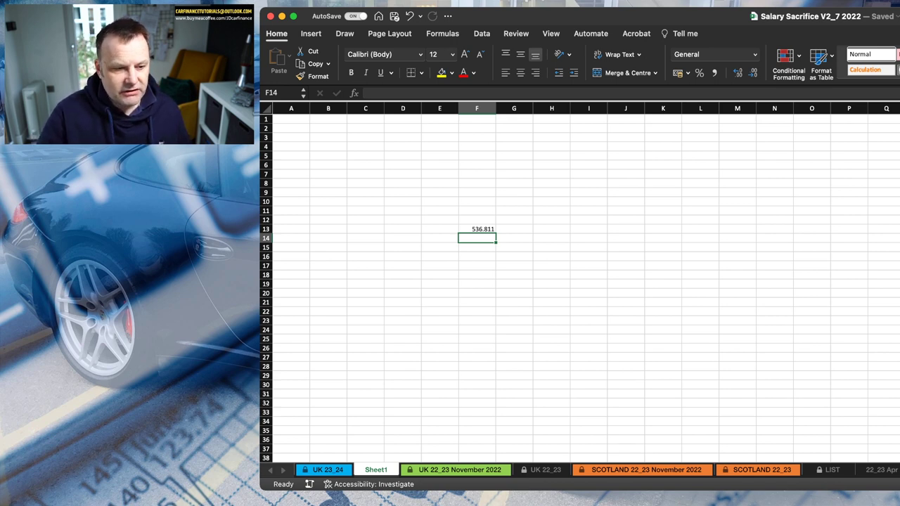
Move to the UK 23_24 sheet and scroll to the top-left of its salary sacrifice calculator
{"action": "key", "text": "ctrl+Page_Down"}
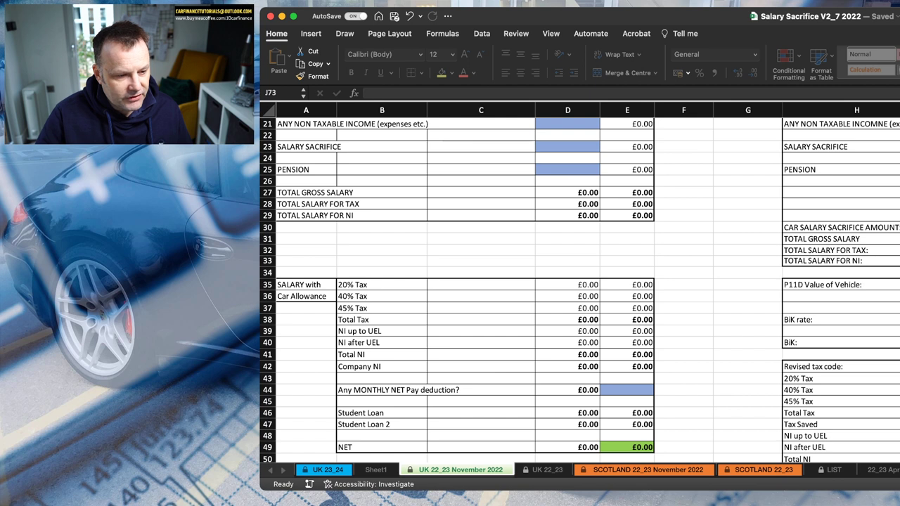
{"action": "key", "text": "ctrl+Page_Up"}
{"action": "key", "text": "ctrl+Page_Up"}
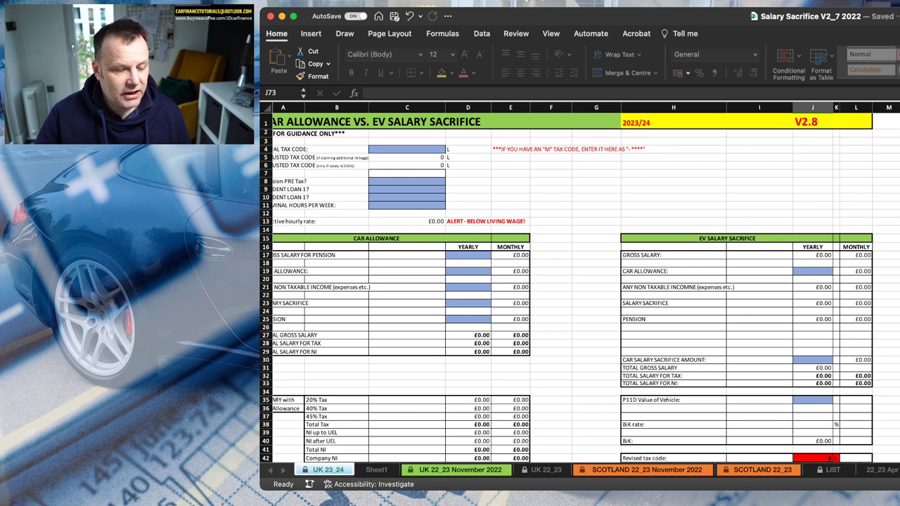
{"action": "scroll", "coordinate": [580, 281], "scroll_direction": "left", "scroll_amount": 1}
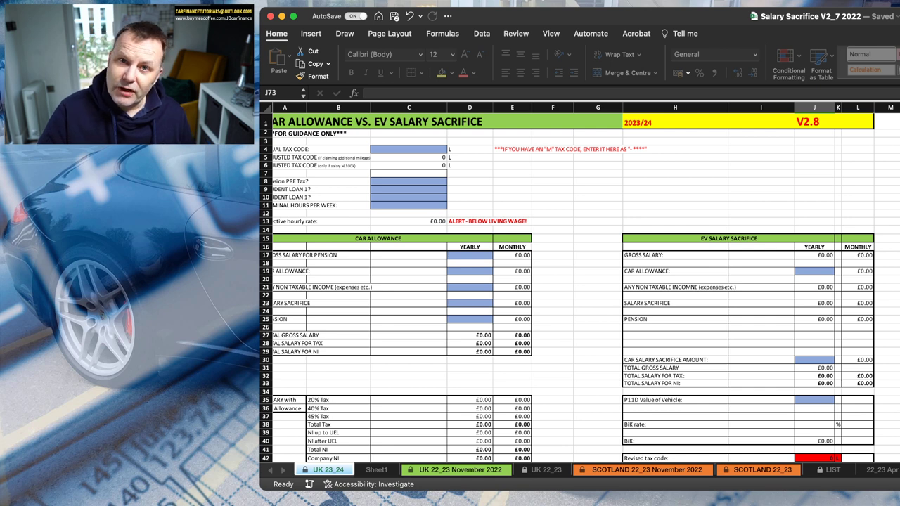
{"action": "scroll", "coordinate": [579, 288], "scroll_direction": "left", "scroll_amount": 2}
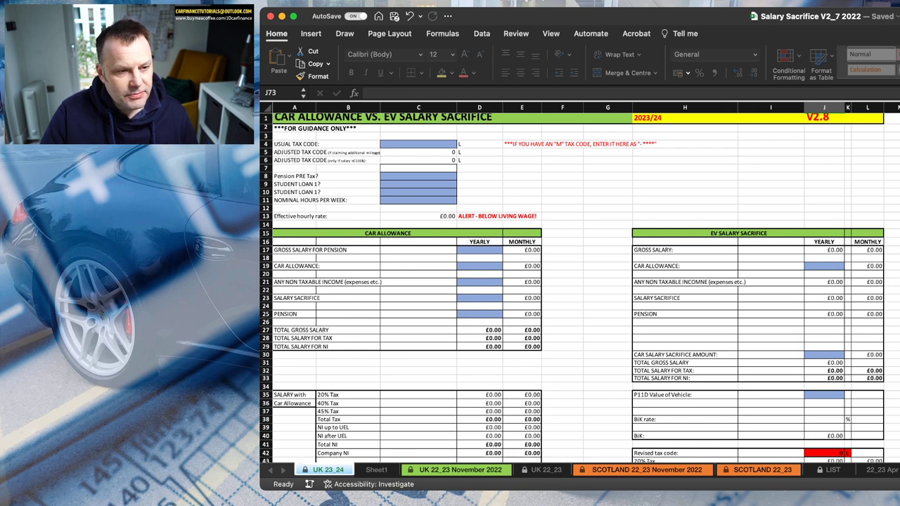
Enter tax code 1257 in C4 and a £40,000 gross salary in D17
{"action": "left_click", "coordinate": [418, 143]}
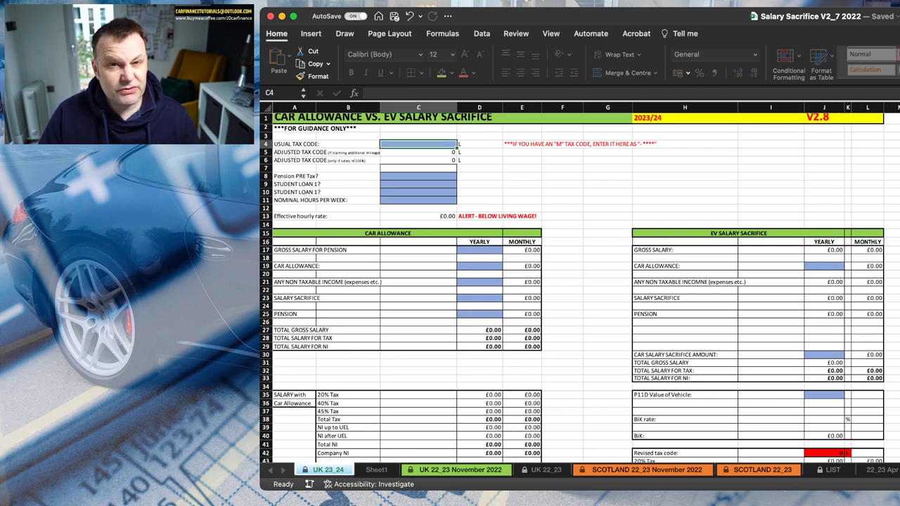
{"action": "type", "text": "1257"}
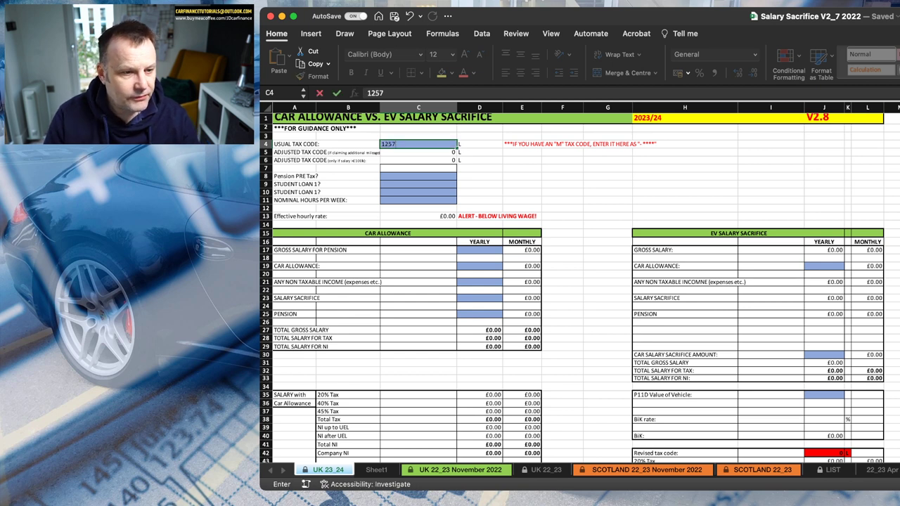
{"action": "key", "text": "Return"}
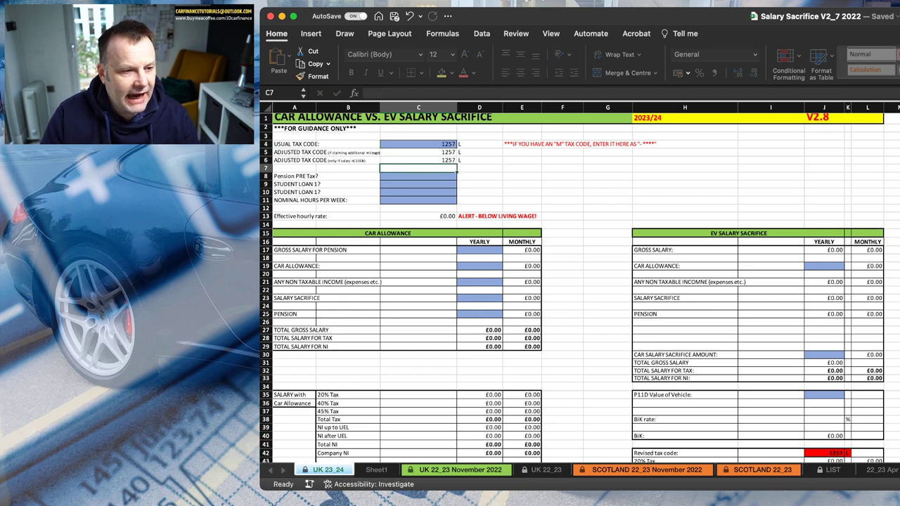
{"action": "left_click", "coordinate": [479, 250]}
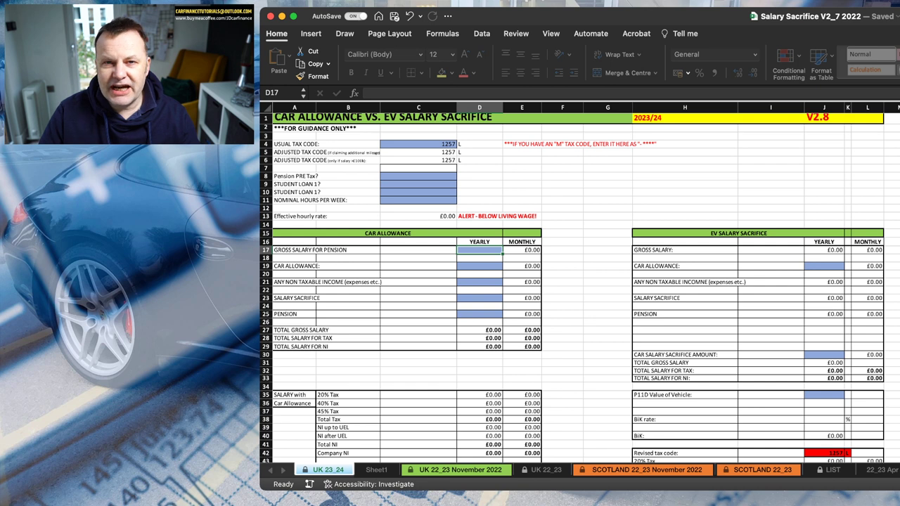
{"action": "type", "text": "40000"}
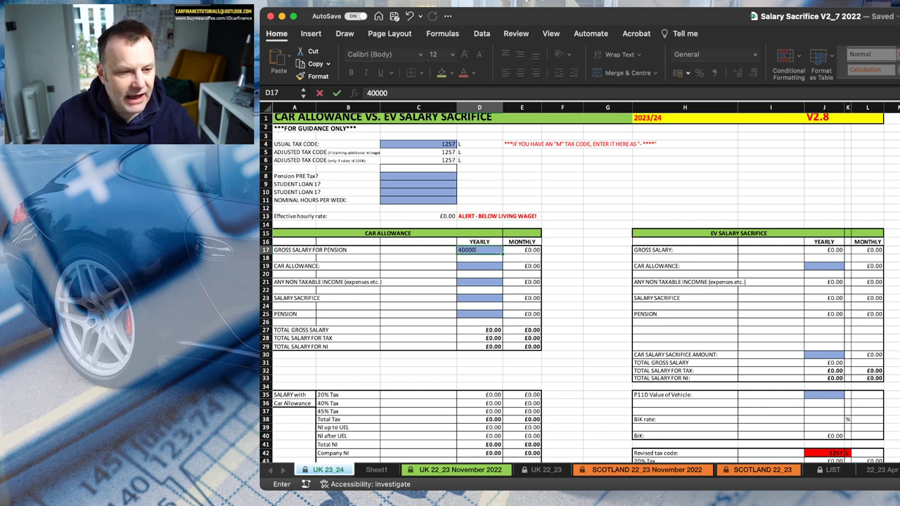
{"action": "key", "text": "Return"}
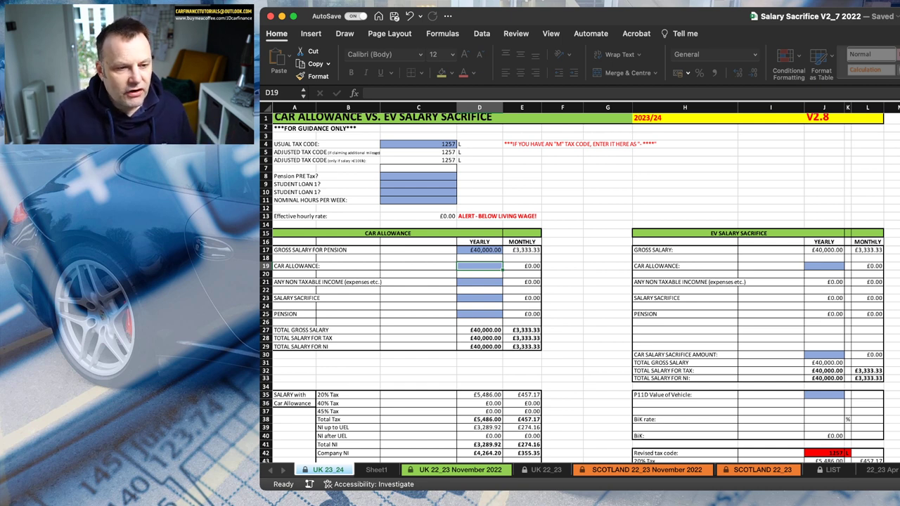
{"action": "scroll", "coordinate": [579, 288], "scroll_direction": "down", "scroll_amount": 10}
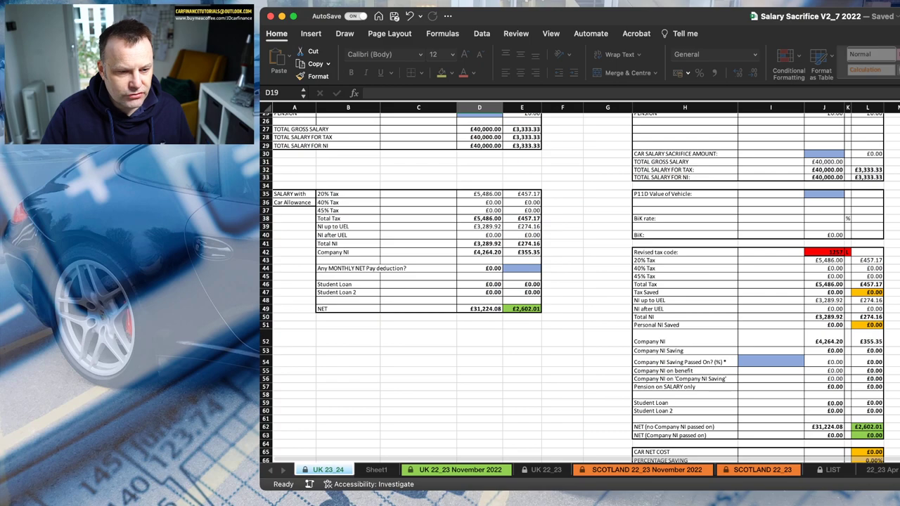
Scroll the calculator results, check the lease figure on Sheet1, and return to UK 23_24
{"action": "scroll", "coordinate": [593, 295], "scroll_direction": "up", "scroll_amount": 3}
{"action": "scroll", "coordinate": [593, 295], "scroll_direction": "down", "scroll_amount": 5}
{"action": "scroll", "coordinate": [579, 288], "scroll_direction": "down", "scroll_amount": 7}
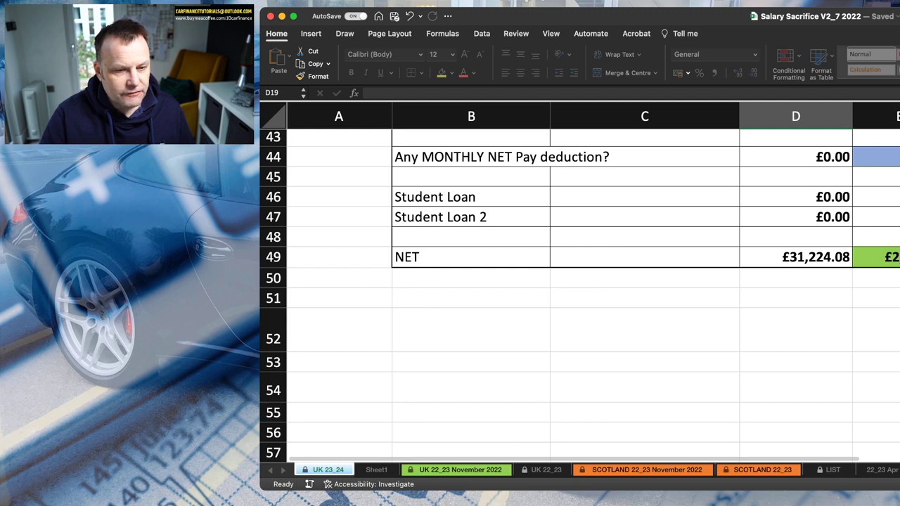
{"action": "key", "text": "ctrl+Page_Down"}
{"action": "key", "text": "ctrl+Page_Up"}
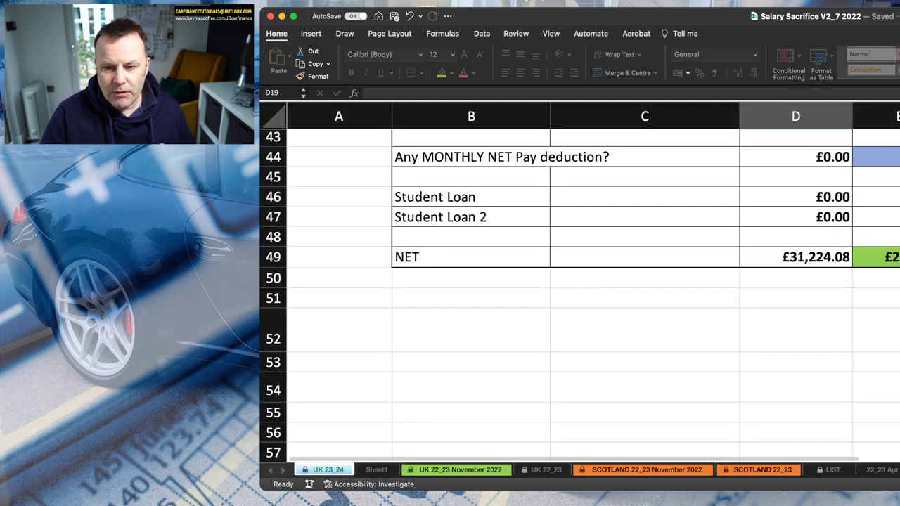
Review the tables showing £40,000 gross, taxable and NI salary, then bring up Sheet1's 536.811 figure
{"action": "scroll", "coordinate": [579, 281], "scroll_direction": "up", "scroll_amount": 10}
{"action": "scroll", "coordinate": [579, 282], "scroll_direction": "up", "scroll_amount": 4}
{"action": "scroll", "coordinate": [579, 281], "scroll_direction": "right", "scroll_amount": 6}
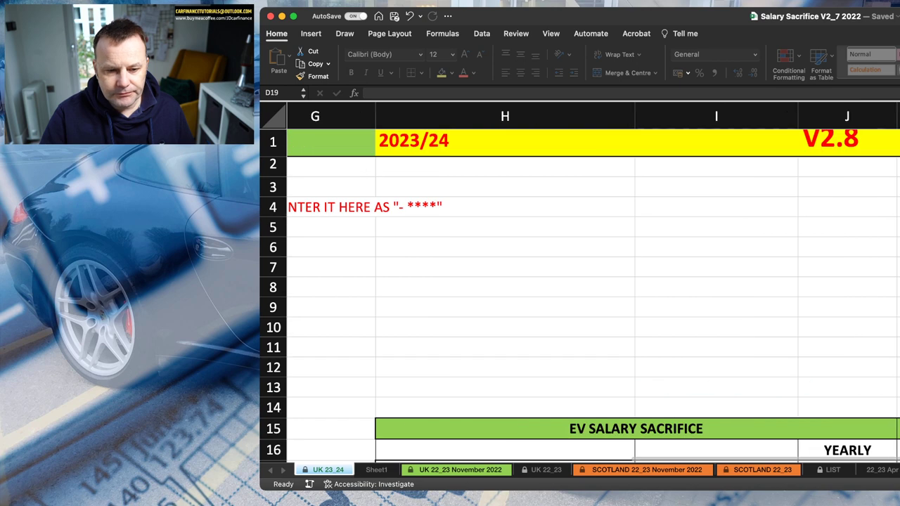
{"action": "scroll", "coordinate": [580, 281], "scroll_direction": "left", "scroll_amount": 1}
{"action": "scroll", "coordinate": [580, 295], "scroll_direction": "down", "scroll_amount": 8}
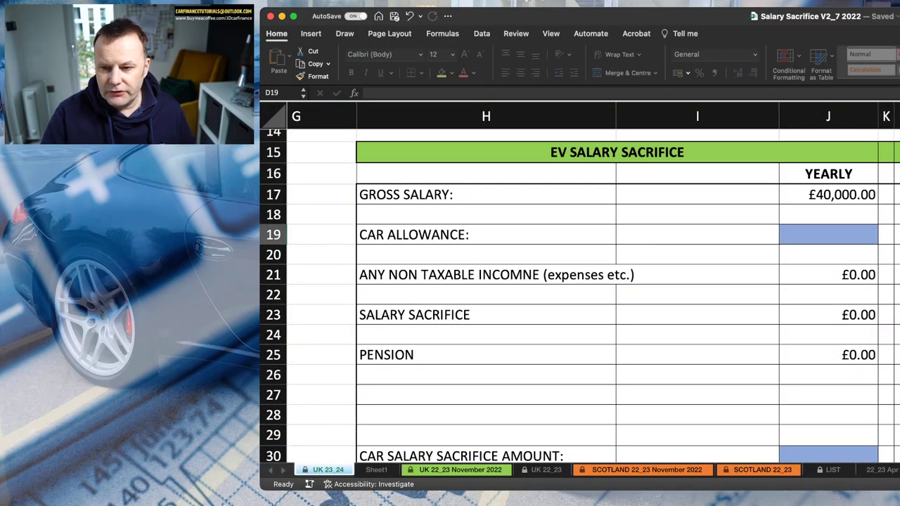
{"action": "scroll", "coordinate": [581, 296], "scroll_direction": "right", "scroll_amount": 2}
{"action": "scroll", "coordinate": [580, 296], "scroll_direction": "right", "scroll_amount": 1}
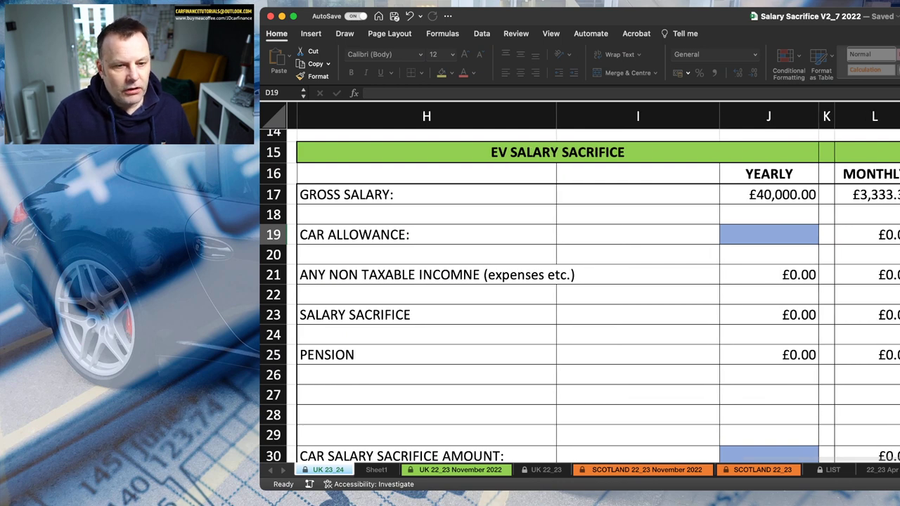
{"action": "scroll", "coordinate": [581, 295], "scroll_direction": "down", "scroll_amount": 3}
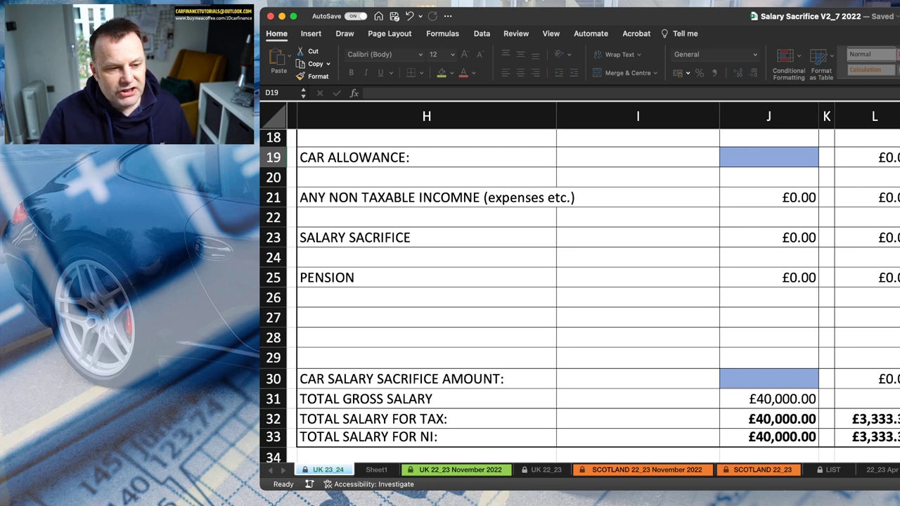
{"action": "scroll", "coordinate": [580, 288], "scroll_direction": "right", "scroll_amount": 1}
{"action": "scroll", "coordinate": [580, 281], "scroll_direction": "down", "scroll_amount": 1}
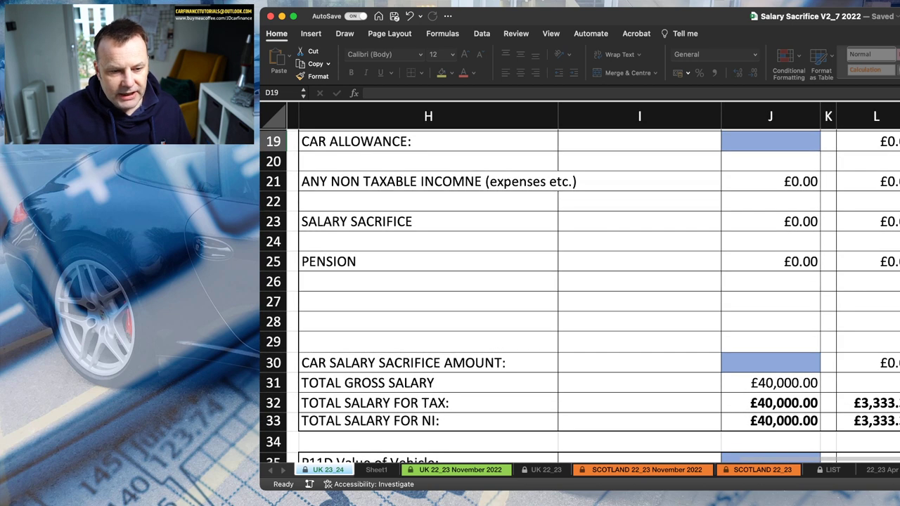
{"action": "key", "text": "ctrl+Page_Down"}
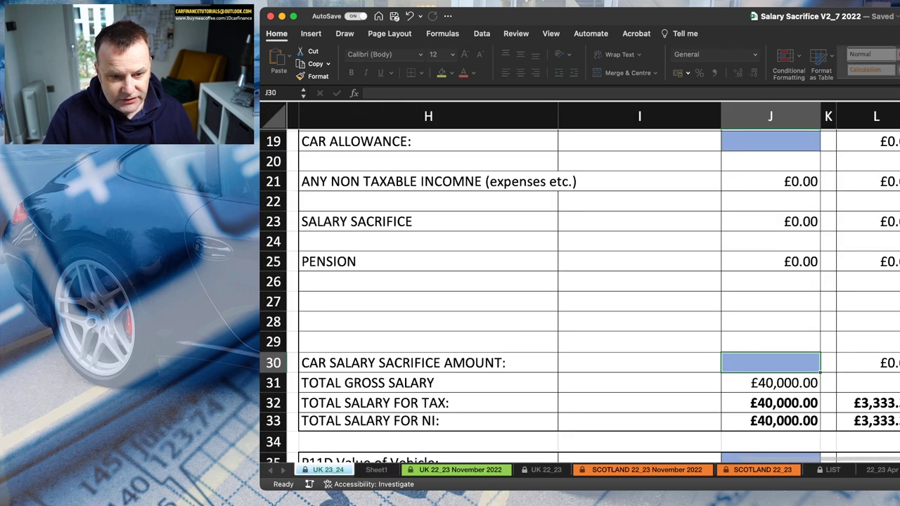
Enter =536.81*12 as the car salary sacrifice, giving £6,441.72 a year and £33,558.28 gross
{"action": "type", "text": "=5"}
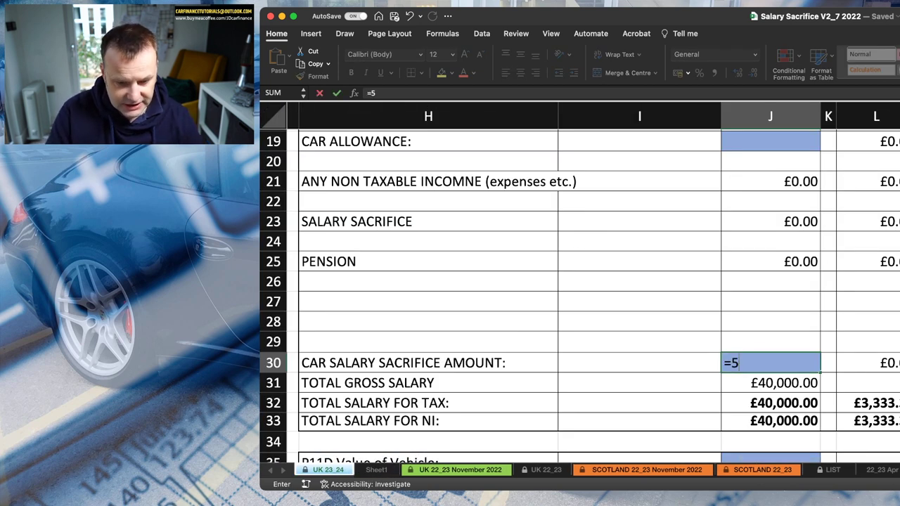
{"action": "type", "text": "36.81*12"}
{"action": "key", "text": "Return"}
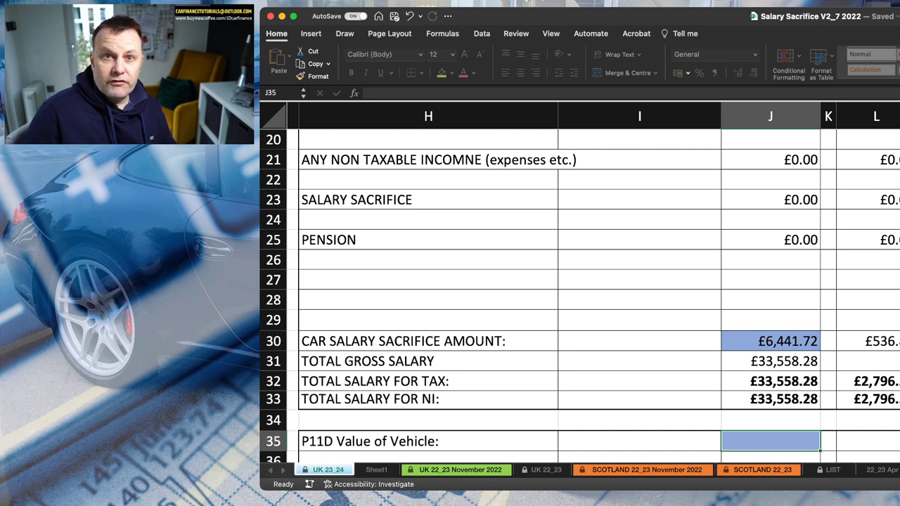
{"action": "scroll", "coordinate": [580, 295], "scroll_direction": "down", "scroll_amount": 5}
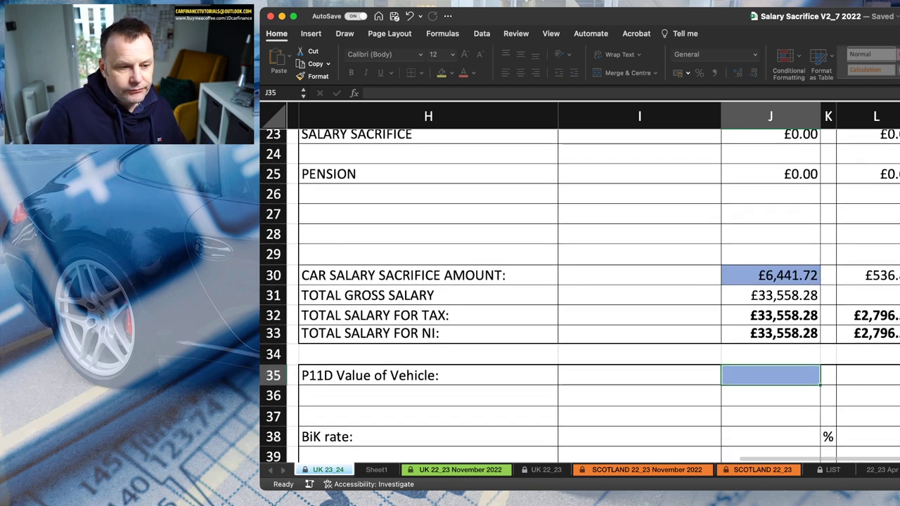
{"action": "scroll", "coordinate": [579, 296], "scroll_direction": "down", "scroll_amount": 1}
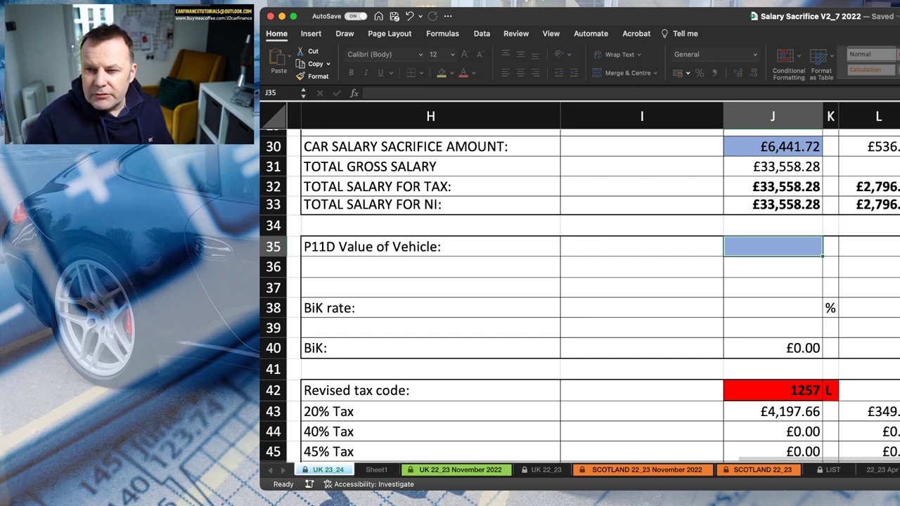
Enter a £50,000 P11D value and 2% BiK rate, giving £1,000 BiK and tax code 1157 L
{"action": "type", "text": "5"}
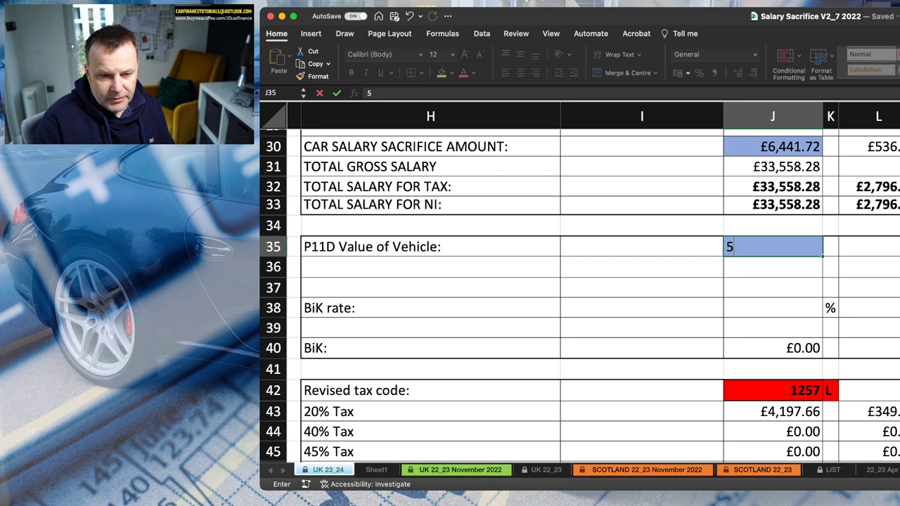
{"action": "type", "text": "0,000"}
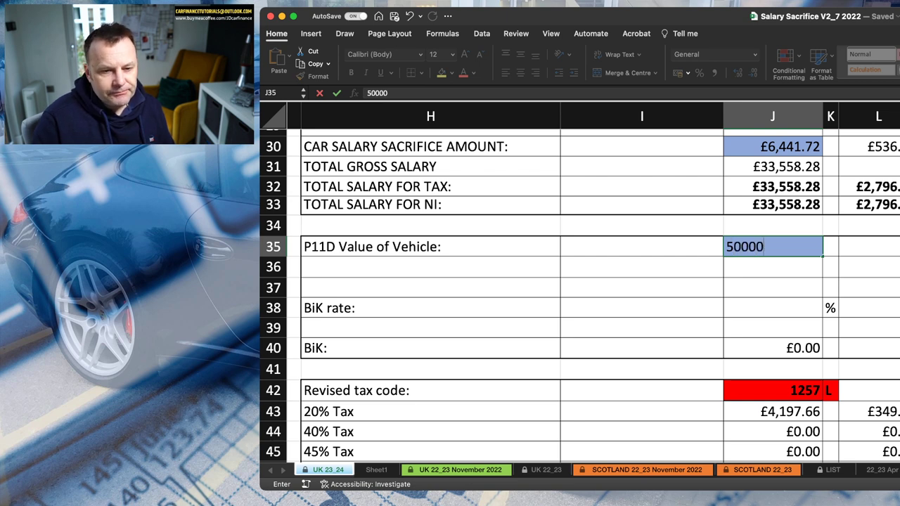
{"action": "key", "text": "Return"}
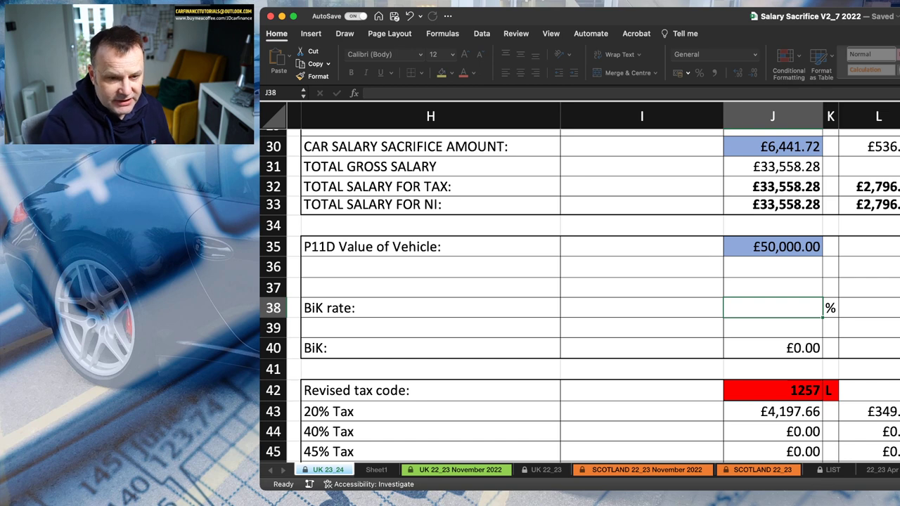
{"action": "type", "text": "2"}
{"action": "key", "text": "Return"}
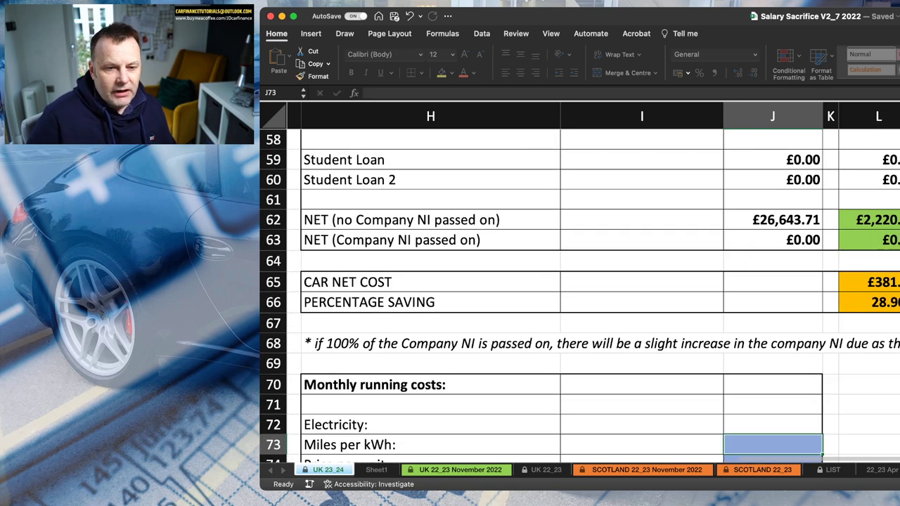
{"action": "scroll", "coordinate": [579, 296], "scroll_direction": "up", "scroll_amount": 2}
{"action": "scroll", "coordinate": [579, 295], "scroll_direction": "up", "scroll_amount": 10}
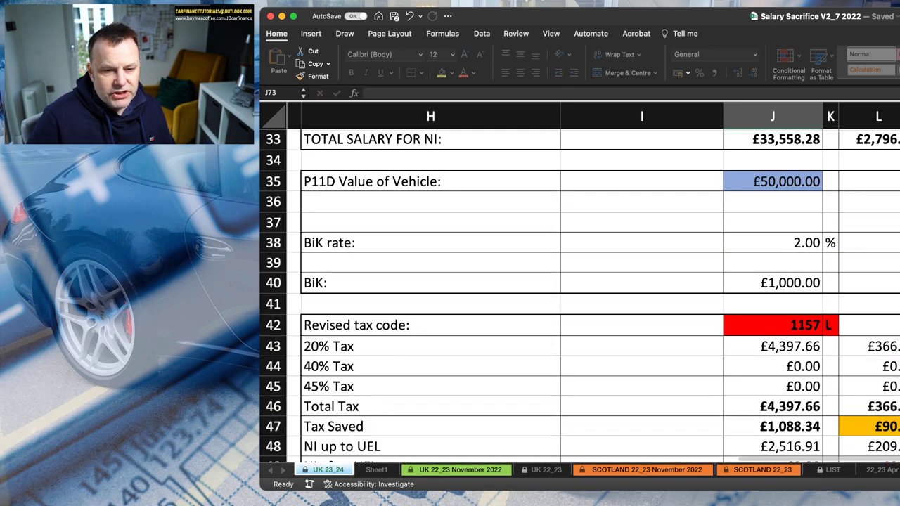
{"action": "scroll", "coordinate": [579, 295], "scroll_direction": "down", "scroll_amount": 1}
{"action": "scroll", "coordinate": [579, 295], "scroll_direction": "right", "scroll_amount": 5}
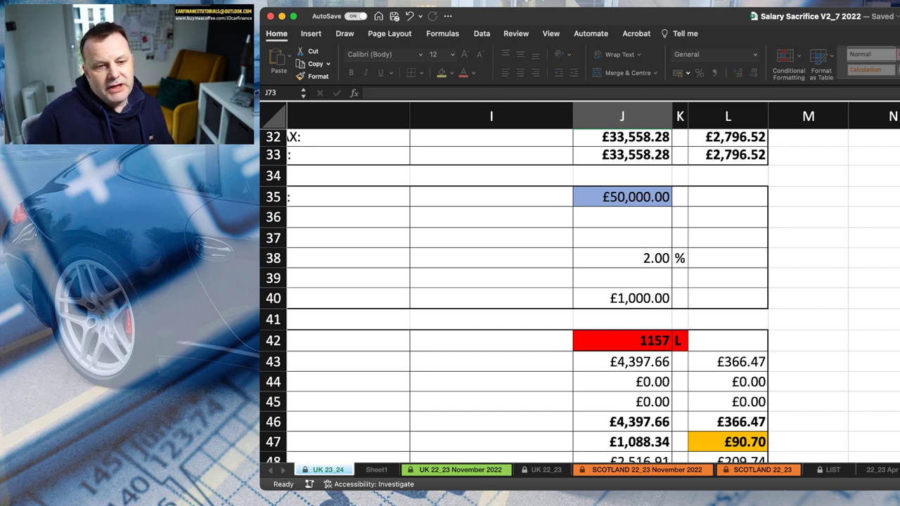
{"action": "scroll", "coordinate": [580, 296], "scroll_direction": "right", "scroll_amount": 1}
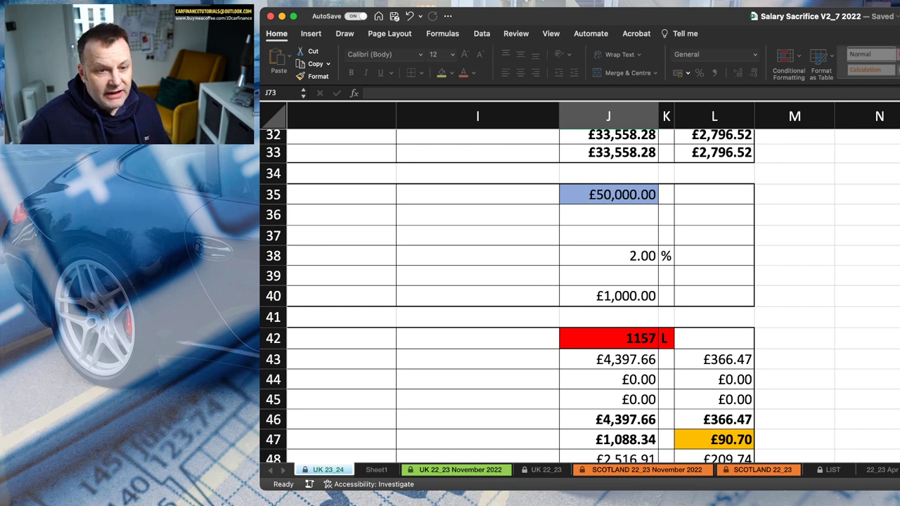
{"action": "scroll", "coordinate": [593, 282], "scroll_direction": "left", "scroll_amount": 10}
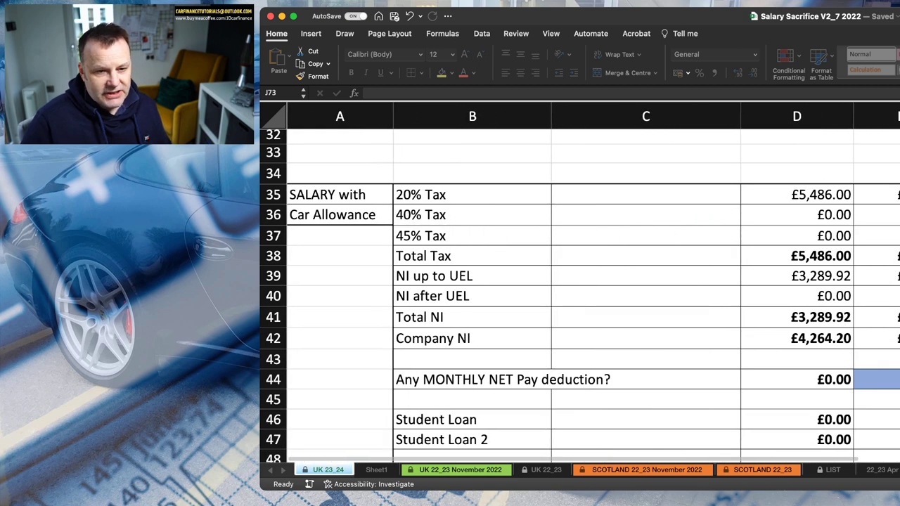
{"action": "scroll", "coordinate": [580, 295], "scroll_direction": "up", "scroll_amount": 4}
{"action": "scroll", "coordinate": [579, 296], "scroll_direction": "up", "scroll_amount": 3}
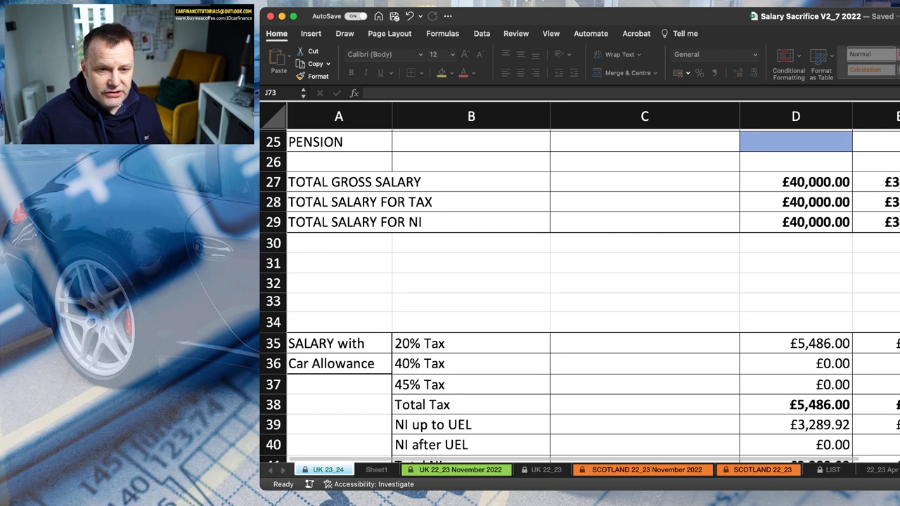
{"action": "scroll", "coordinate": [580, 281], "scroll_direction": "right", "scroll_amount": 10}
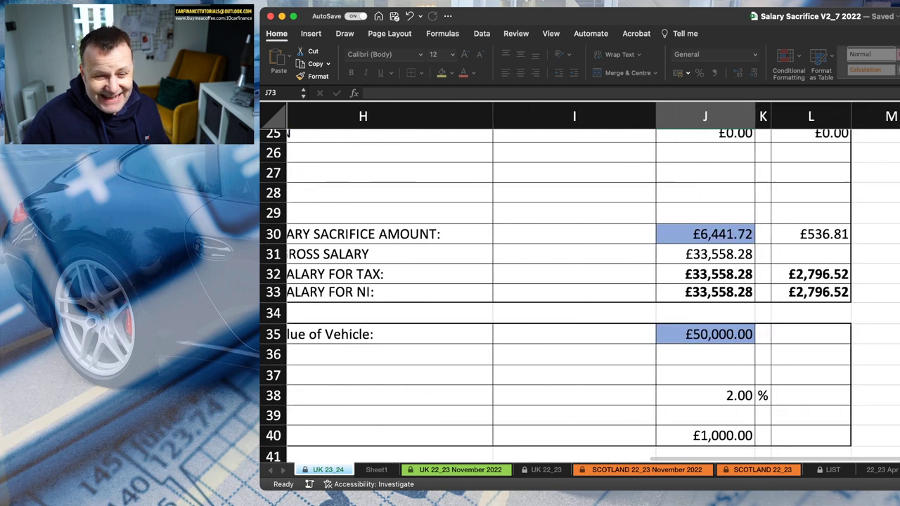
{"action": "scroll", "coordinate": [579, 281], "scroll_direction": "down", "scroll_amount": 3}
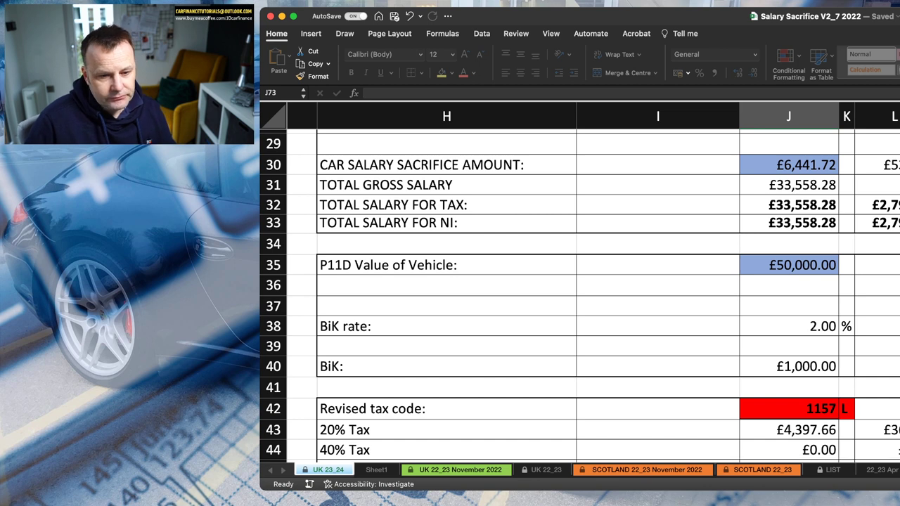
{"action": "scroll", "coordinate": [579, 296], "scroll_direction": "down", "scroll_amount": 2}
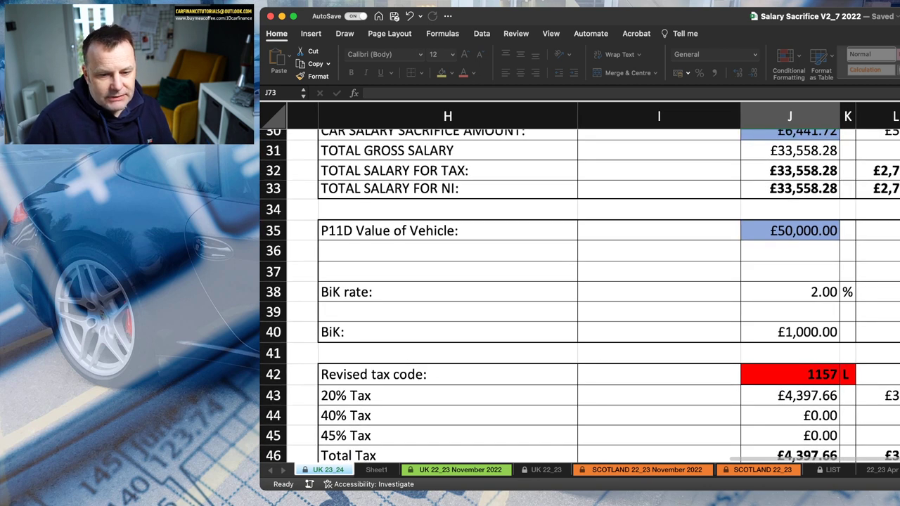
{"action": "scroll", "coordinate": [580, 281], "scroll_direction": "down", "scroll_amount": 5}
{"action": "scroll", "coordinate": [579, 296], "scroll_direction": "down", "scroll_amount": 6}
{"action": "scroll", "coordinate": [579, 296], "scroll_direction": "down", "scroll_amount": 5}
{"action": "scroll", "coordinate": [579, 295], "scroll_direction": "up", "scroll_amount": 3}
{"action": "scroll", "coordinate": [579, 295], "scroll_direction": "down", "scroll_amount": 3}
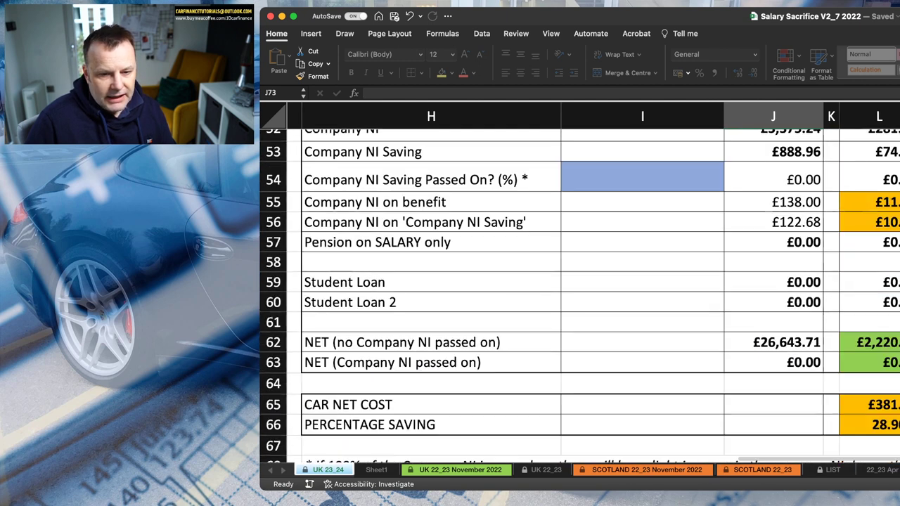
{"action": "scroll", "coordinate": [580, 295], "scroll_direction": "down", "scroll_amount": 1}
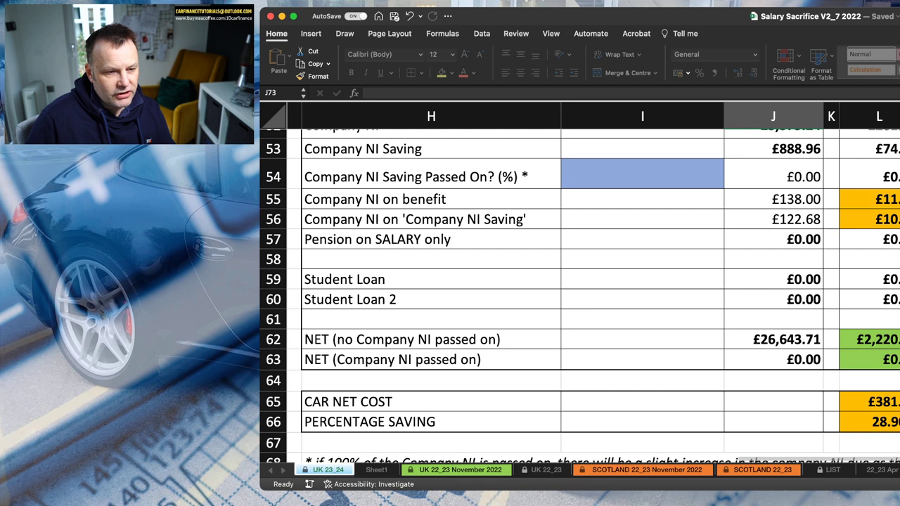
{"action": "key", "text": "ctrl+Page_Down"}
{"action": "key", "text": "ctrl+Page_Up"}
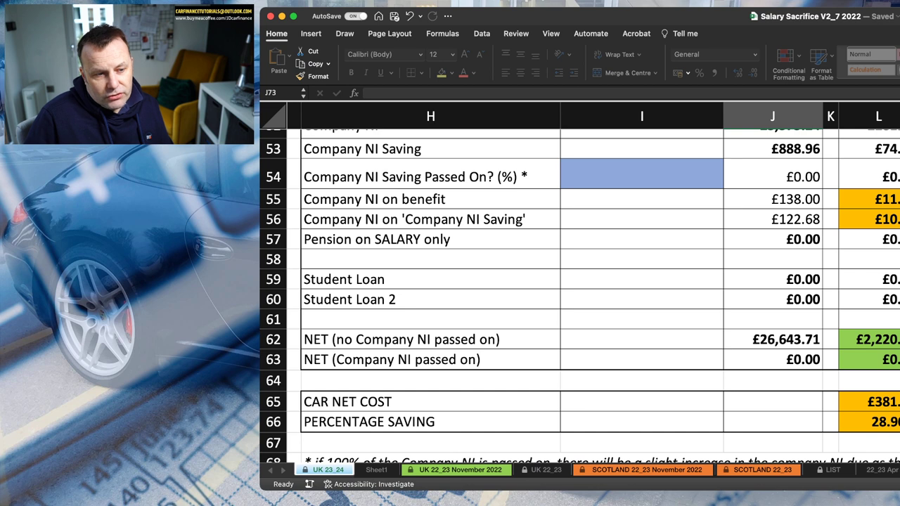
{"action": "scroll", "coordinate": [579, 295], "scroll_direction": "up", "scroll_amount": 3}
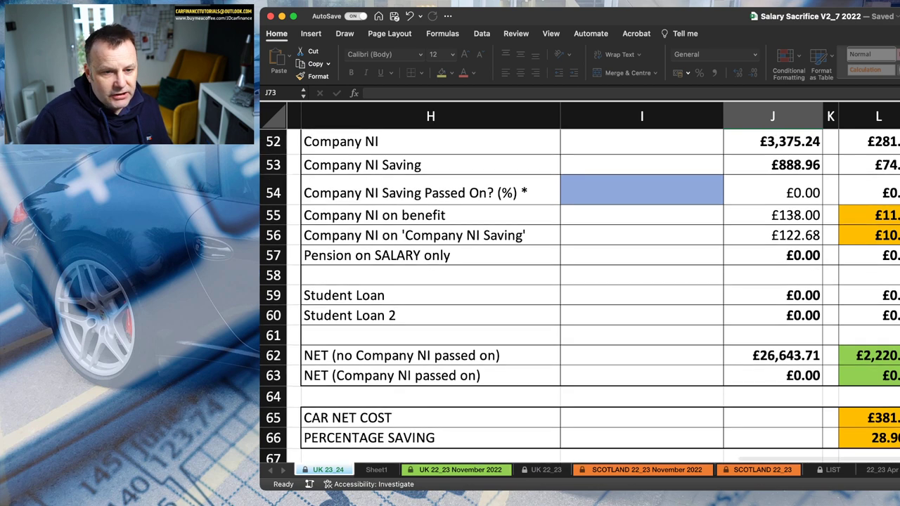
{"action": "scroll", "coordinate": [580, 295], "scroll_direction": "up", "scroll_amount": 2}
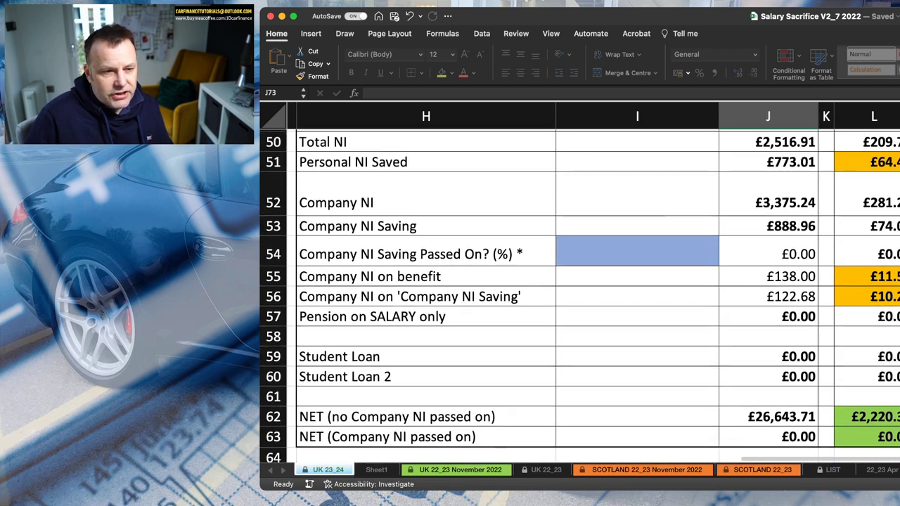
{"action": "scroll", "coordinate": [580, 296], "scroll_direction": "right", "scroll_amount": 2}
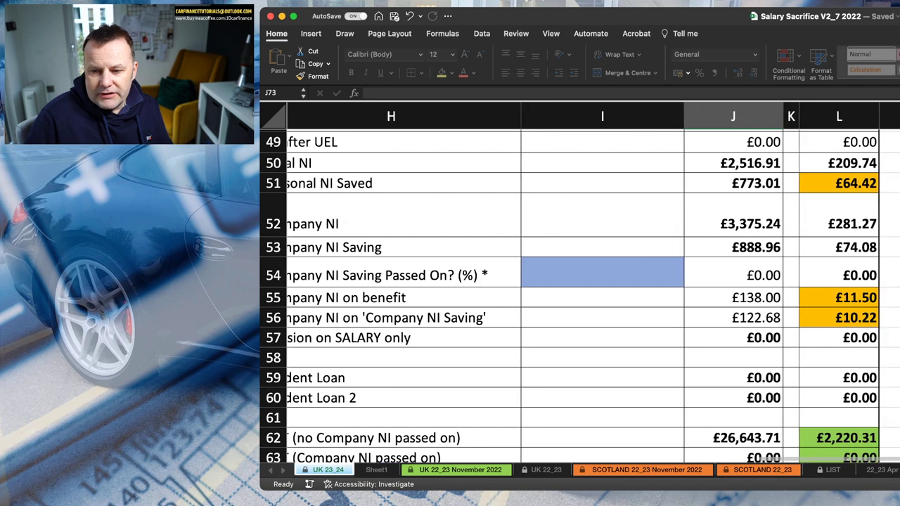
{"action": "scroll", "coordinate": [579, 295], "scroll_direction": "left", "scroll_amount": 1}
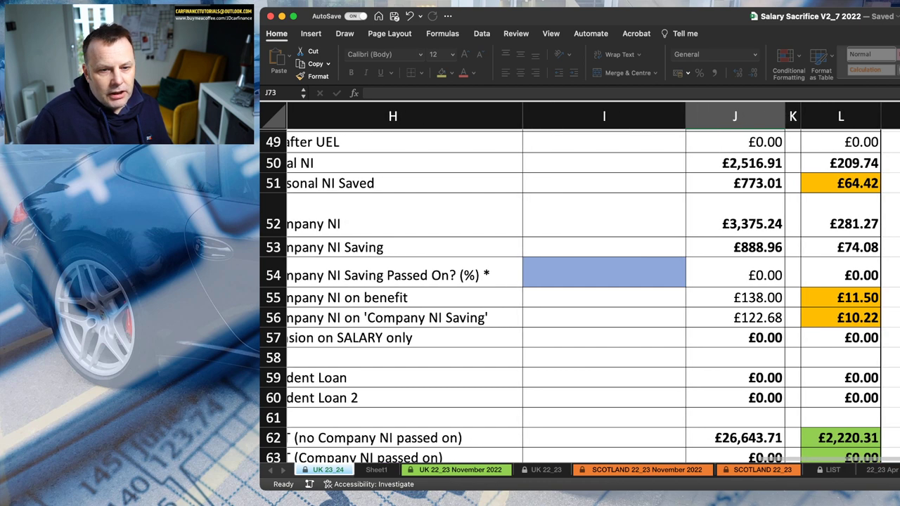
{"action": "scroll", "coordinate": [579, 296], "scroll_direction": "up", "scroll_amount": 4}
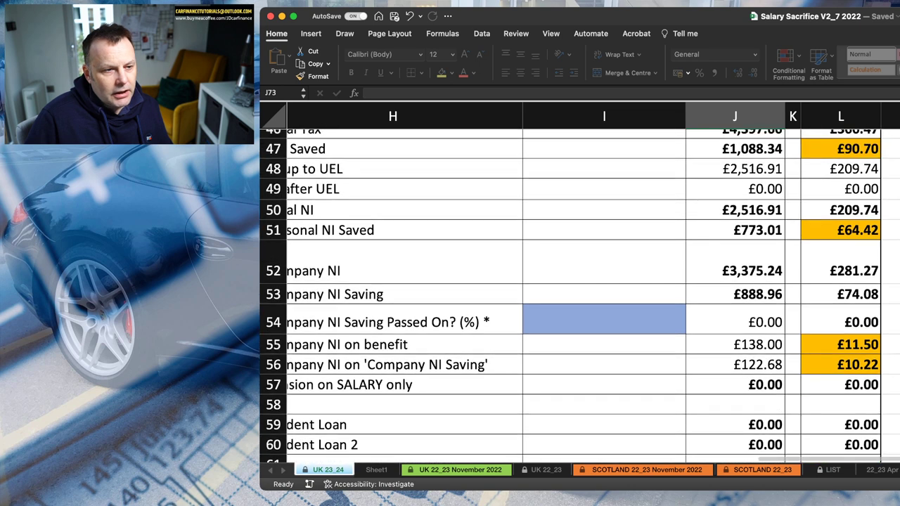
{"action": "scroll", "coordinate": [580, 296], "scroll_direction": "left", "scroll_amount": 1}
{"action": "scroll", "coordinate": [580, 295], "scroll_direction": "left", "scroll_amount": 2}
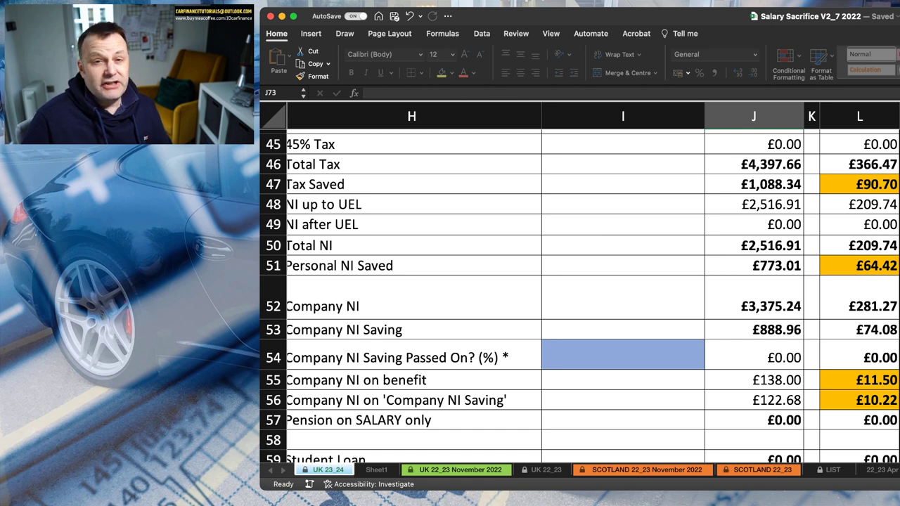
{"action": "scroll", "coordinate": [580, 295], "scroll_direction": "up", "scroll_amount": 5}
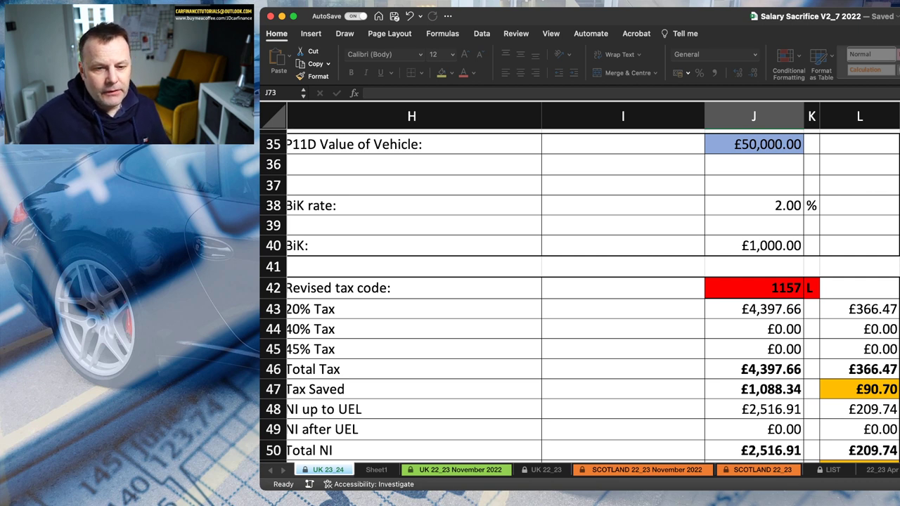
{"action": "scroll", "coordinate": [579, 295], "scroll_direction": "down", "scroll_amount": 5}
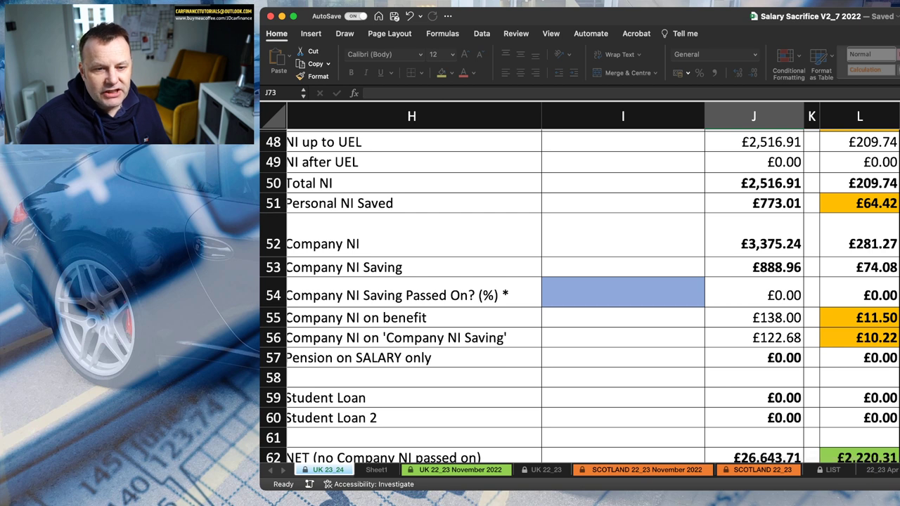
{"action": "scroll", "coordinate": [579, 296], "scroll_direction": "left", "scroll_amount": 1}
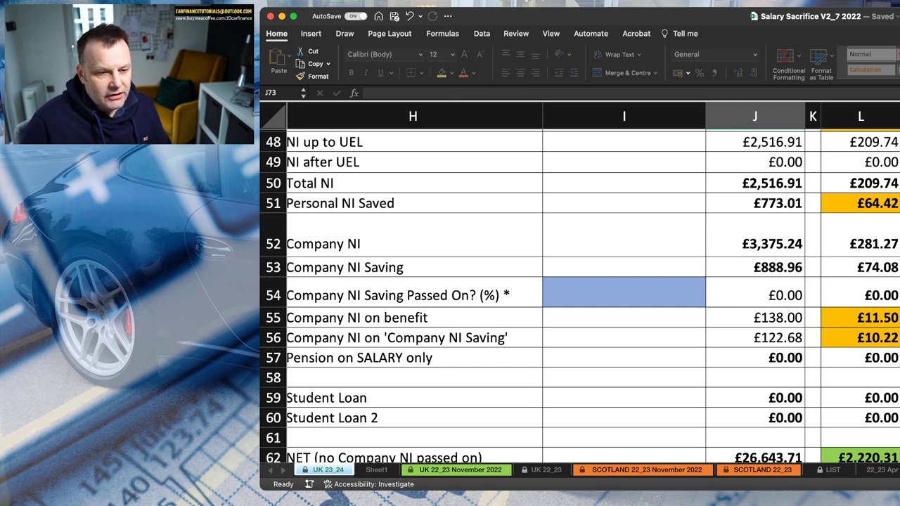
Enter 100% as the Company NI Saving Passed On in I54
{"action": "left_click", "coordinate": [624, 292]}
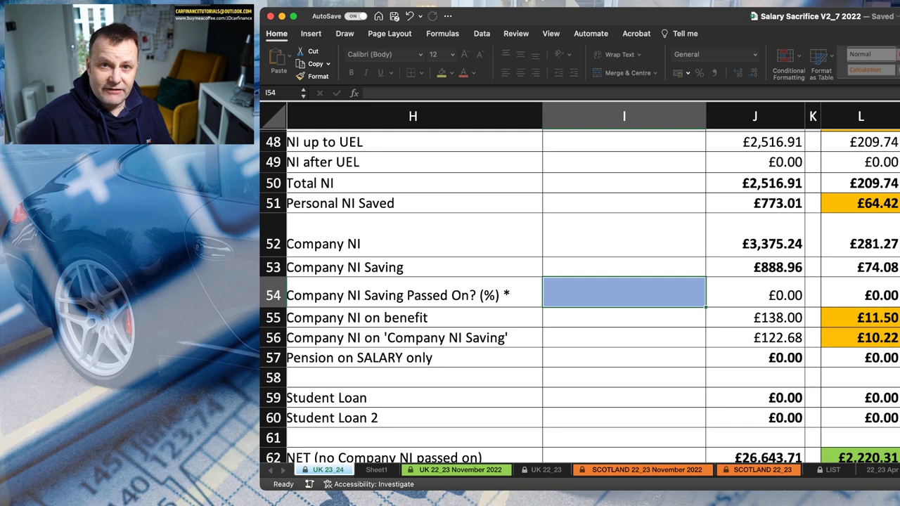
{"action": "type", "text": "100"}
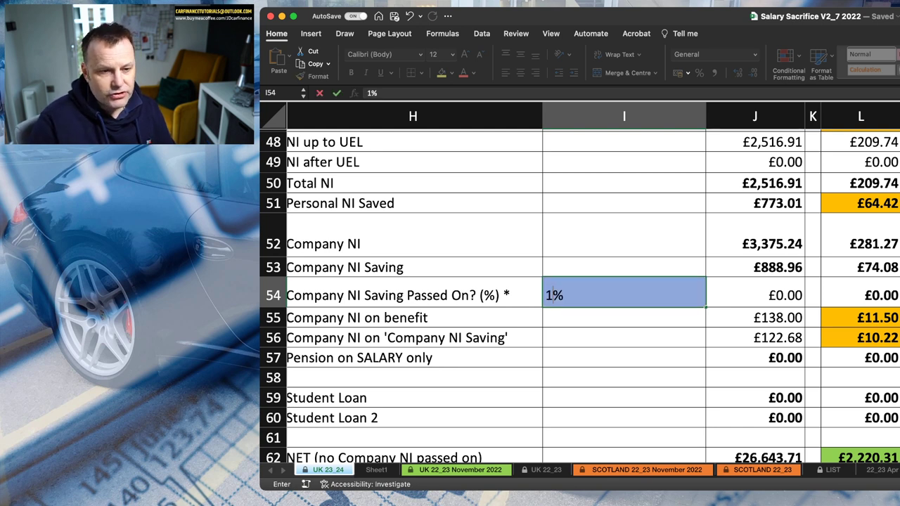
{"action": "key", "text": "Return"}
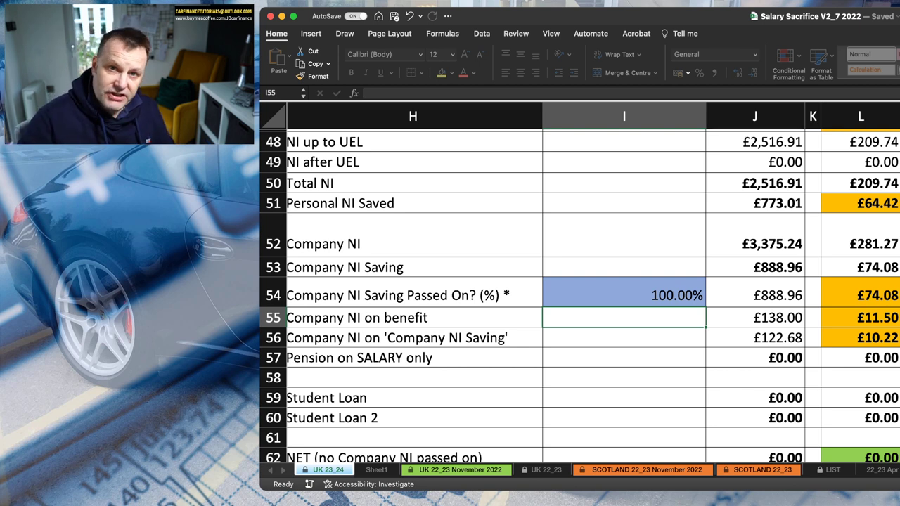
{"action": "scroll", "coordinate": [580, 295], "scroll_direction": "right", "scroll_amount": 1}
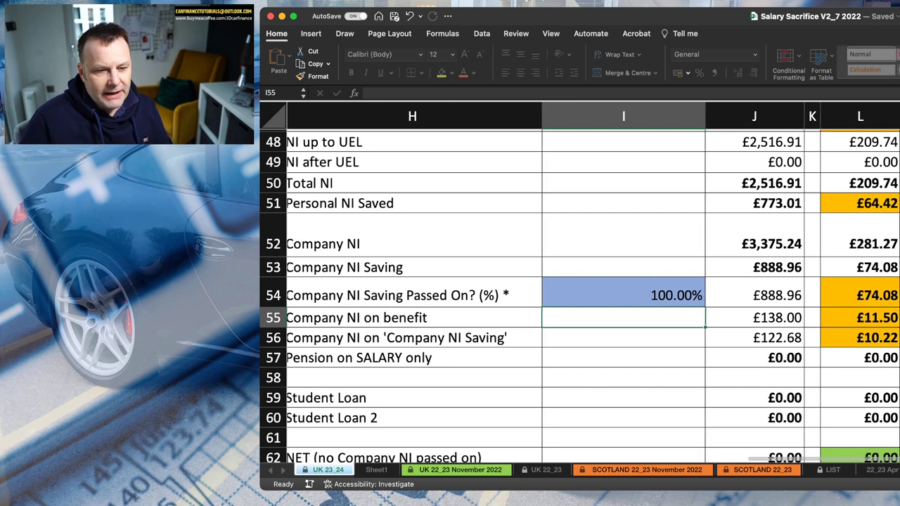
{"action": "scroll", "coordinate": [580, 296], "scroll_direction": "down", "scroll_amount": 1}
Clear and re-enter 100% passed on, giving £331.32 car net cost and a 38.28% saving
{"action": "left_click", "coordinate": [623, 275]}
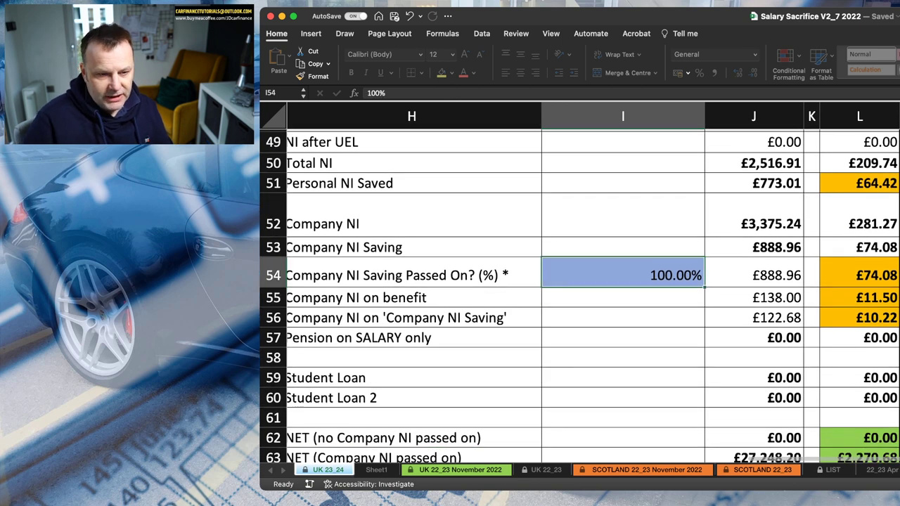
{"action": "key", "text": "Delete"}
{"action": "left_click", "coordinate": [624, 297]}
{"action": "scroll", "coordinate": [580, 296], "scroll_direction": "down", "scroll_amount": 3}
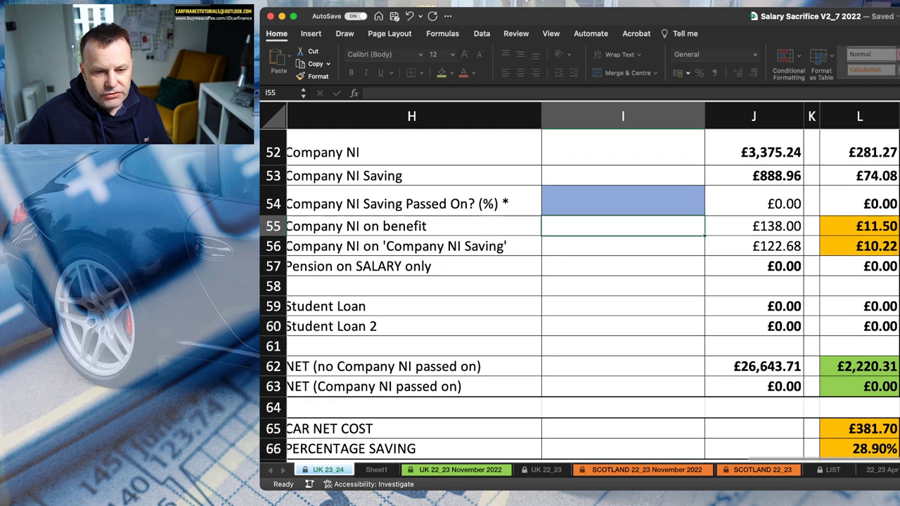
{"action": "scroll", "coordinate": [579, 296], "scroll_direction": "down", "scroll_amount": 1}
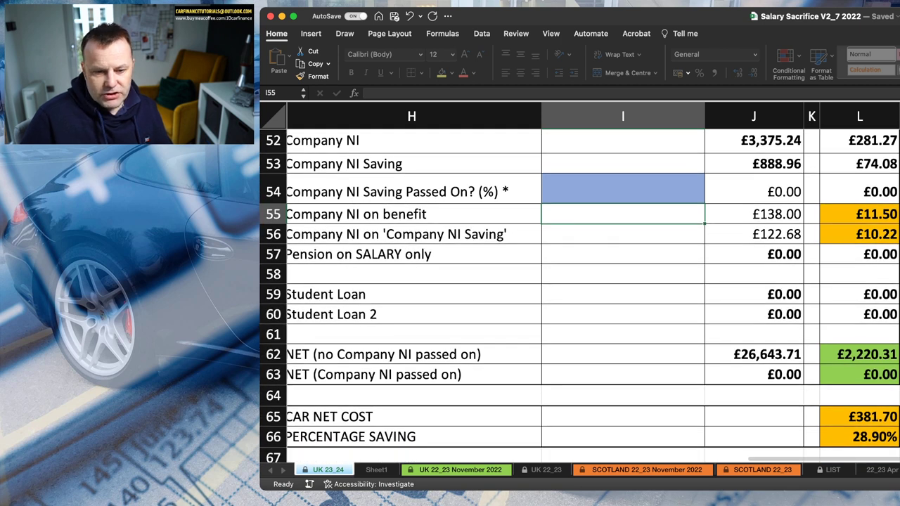
{"action": "scroll", "coordinate": [579, 296], "scroll_direction": "up", "scroll_amount": 2}
{"action": "left_click", "coordinate": [622, 215]}
{"action": "type", "text": "1%00"}
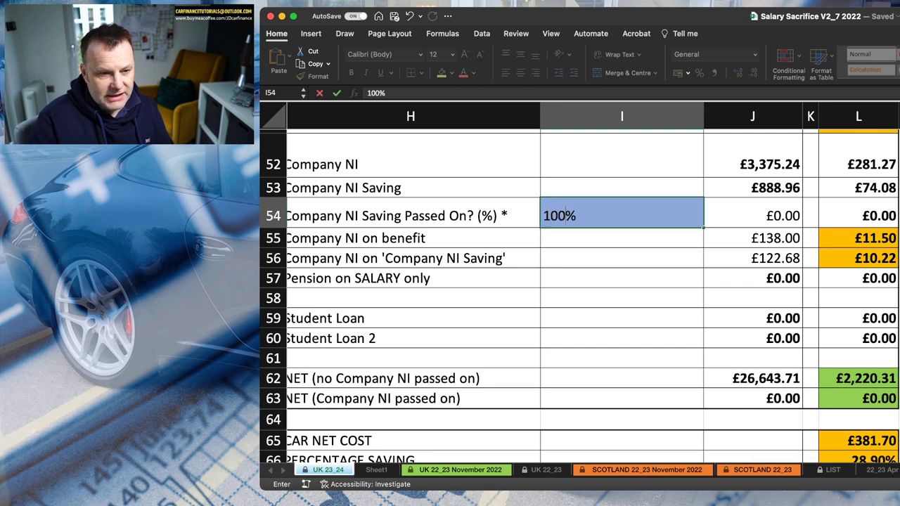
{"action": "key", "text": "Return"}
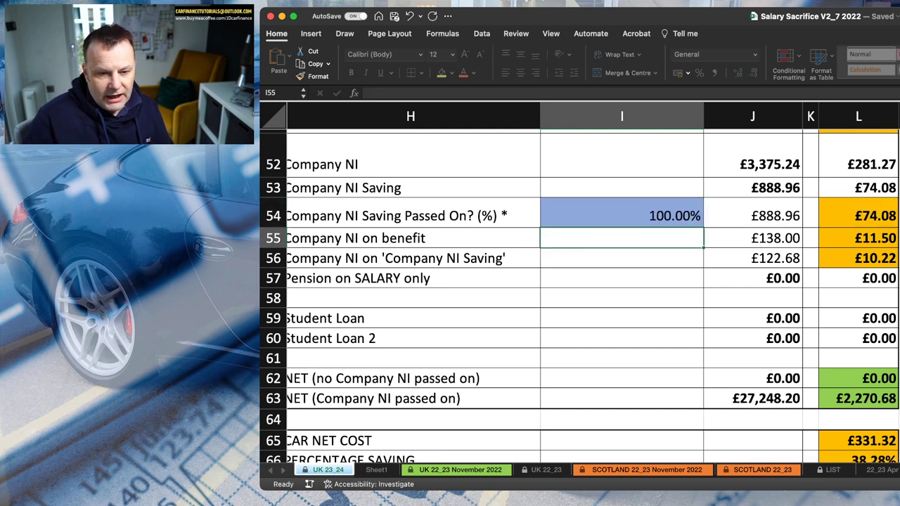
Change the NI saving passed on in I54 to 75%, giving £343.92 car net cost and 35.93% saving
{"action": "scroll", "coordinate": [579, 295], "scroll_direction": "down", "scroll_amount": 1}
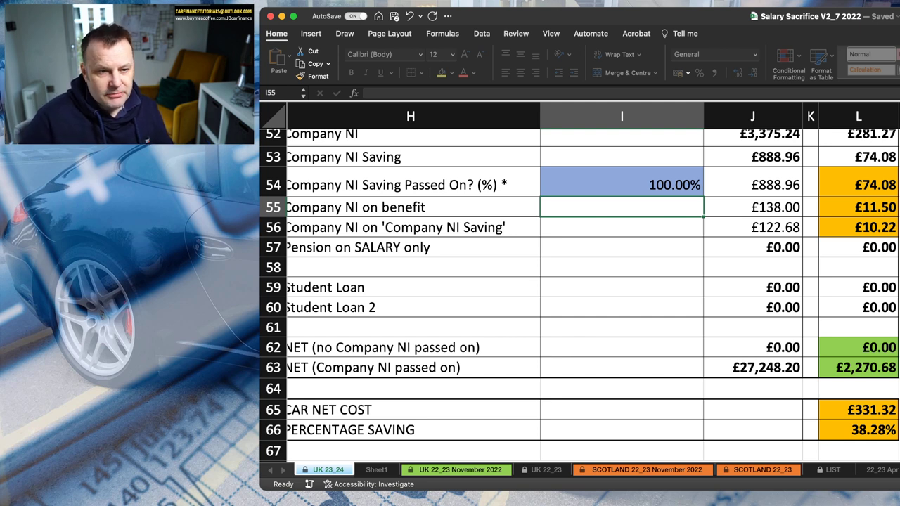
{"action": "left_click", "coordinate": [622, 185]}
{"action": "type", "text": "75"}
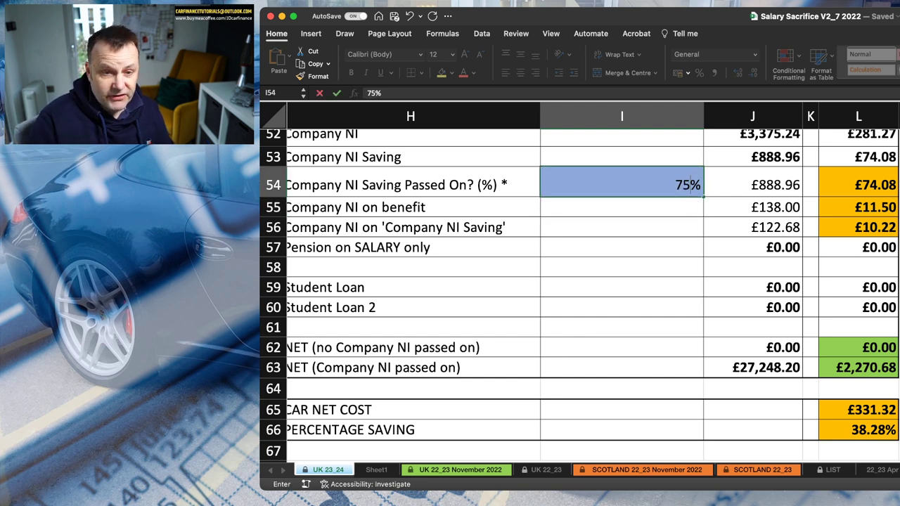
{"action": "key", "text": "Return"}
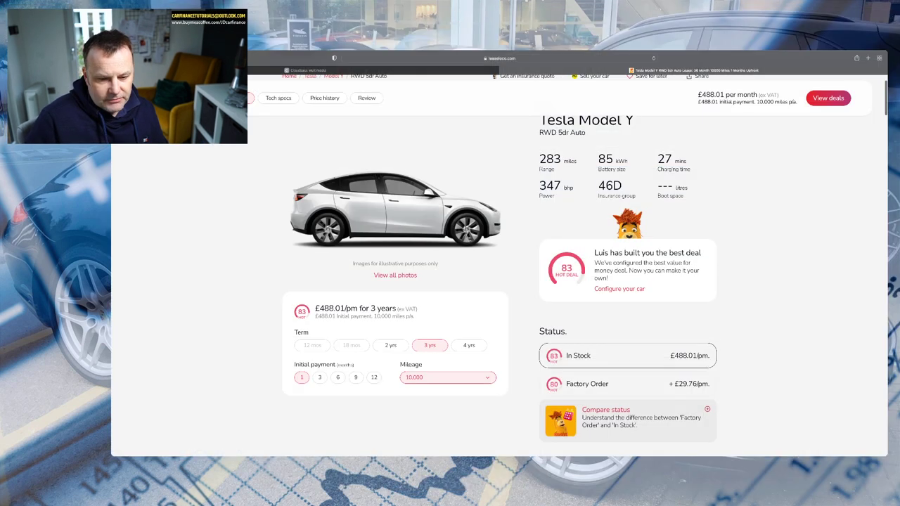
Scroll the Tesla Model Y RWD listing's Status, Trim, Drive and Engine details for the £488.01/pm deal
{"action": "scroll", "coordinate": [628, 287], "scroll_direction": "down", "scroll_amount": 5}
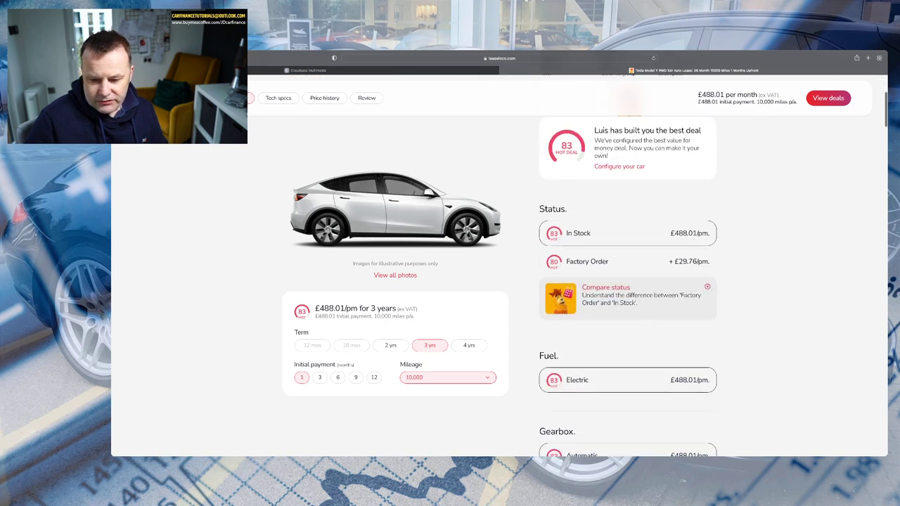
{"action": "scroll", "coordinate": [628, 287], "scroll_direction": "down", "scroll_amount": 5}
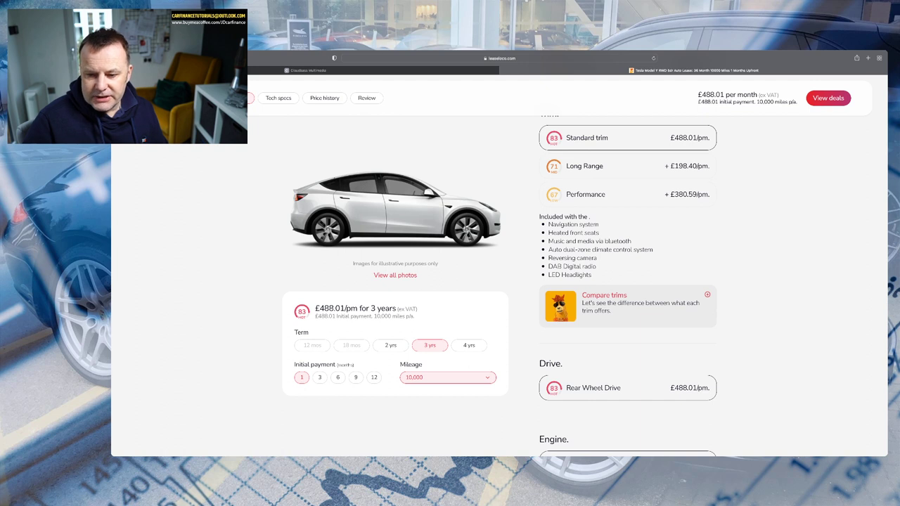
{"action": "scroll", "coordinate": [628, 287], "scroll_direction": "down", "scroll_amount": 3}
{"action": "scroll", "coordinate": [628, 287], "scroll_direction": "down", "scroll_amount": 4}
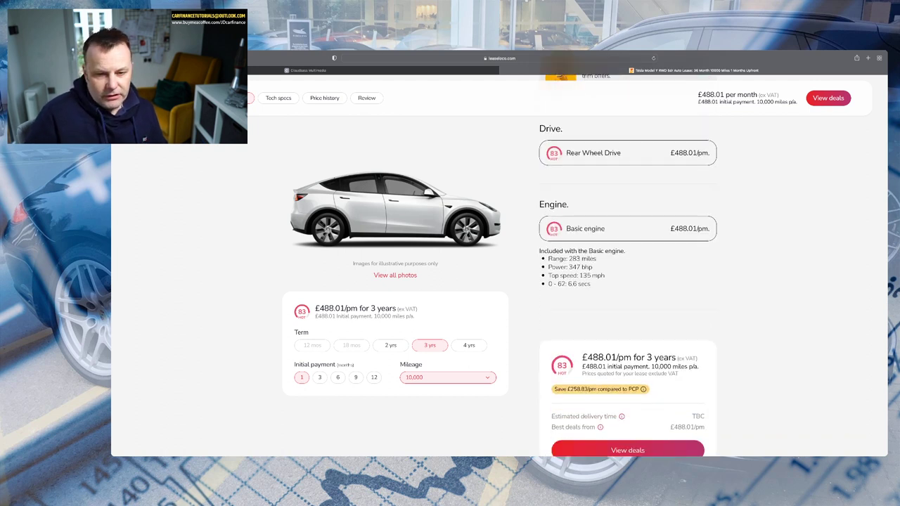
{"action": "scroll", "coordinate": [628, 287], "scroll_direction": "up", "scroll_amount": 9}
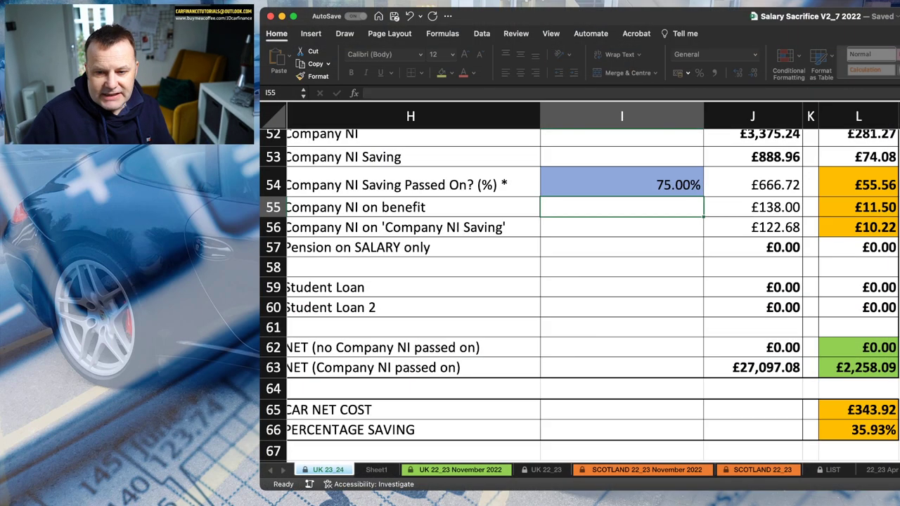
Enter =570*12 in J30 for a £570 monthly (£6,840 yearly) salary sacrifice
{"action": "scroll", "coordinate": [580, 295], "scroll_direction": "up", "scroll_amount": 10}
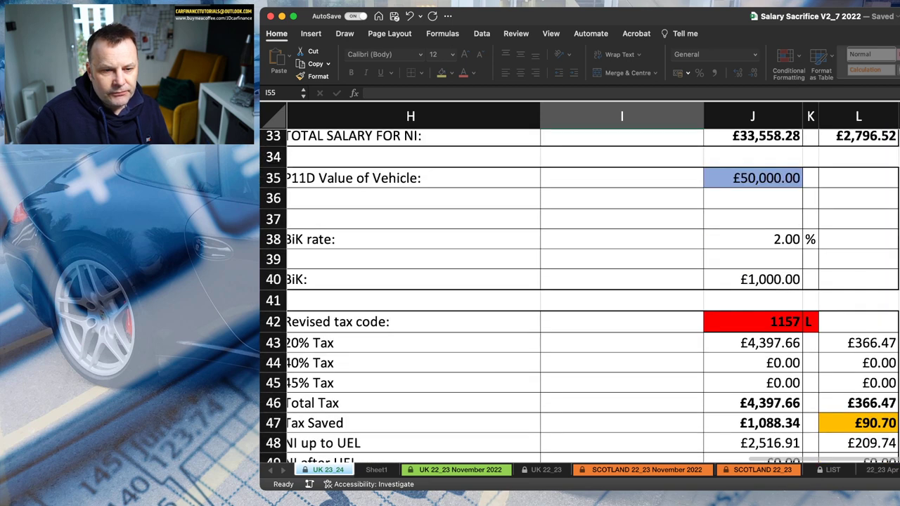
{"action": "scroll", "coordinate": [579, 296], "scroll_direction": "up", "scroll_amount": 5}
{"action": "scroll", "coordinate": [580, 296], "scroll_direction": "right", "scroll_amount": 2}
{"action": "scroll", "coordinate": [579, 295], "scroll_direction": "down", "scroll_amount": 5}
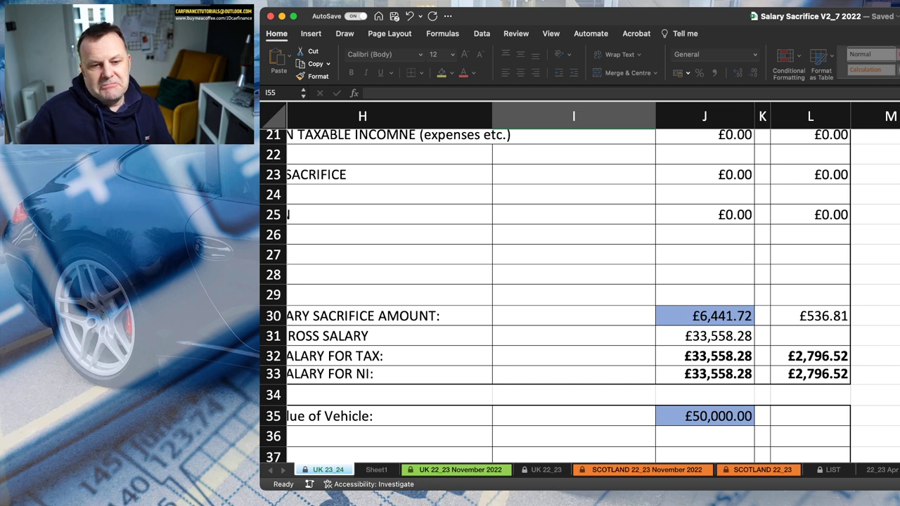
{"action": "scroll", "coordinate": [579, 296], "scroll_direction": "down", "scroll_amount": 1}
{"action": "scroll", "coordinate": [580, 296], "scroll_direction": "right", "scroll_amount": 1}
{"action": "left_click", "coordinate": [705, 316]}
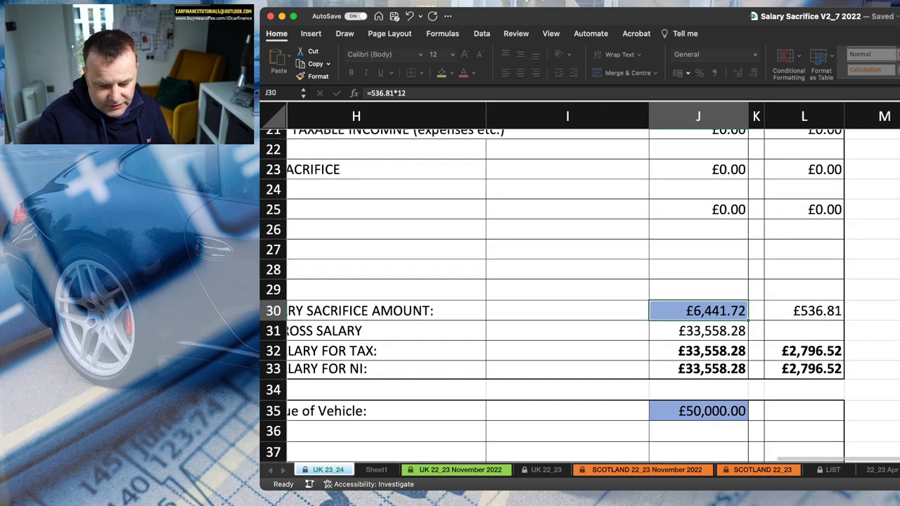
{"action": "type", "text": "=570*12"}
{"action": "left_click", "coordinate": [698, 410]}
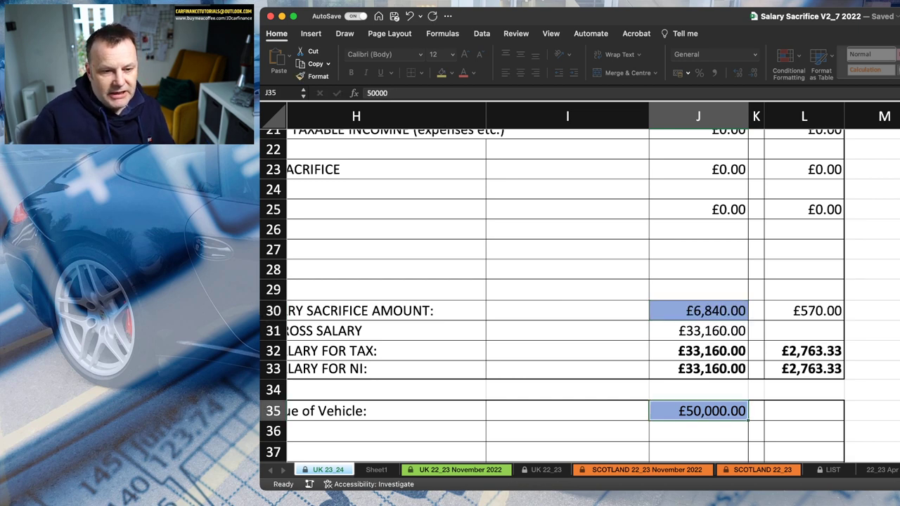
Clear the 75% NI pass-on value in I54, giving £404.27 net cost and 29.08% saving
{"action": "scroll", "coordinate": [579, 295], "scroll_direction": "down", "scroll_amount": 10}
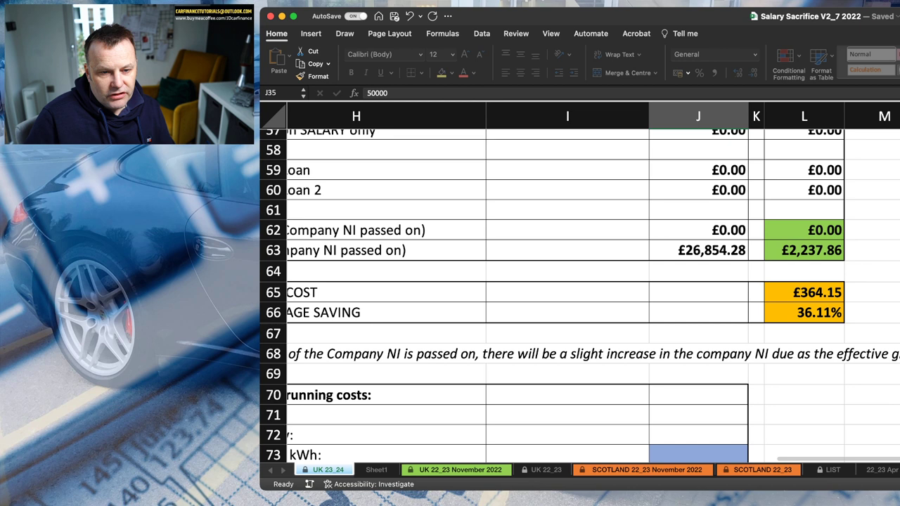
{"action": "scroll", "coordinate": [580, 295], "scroll_direction": "down", "scroll_amount": 1}
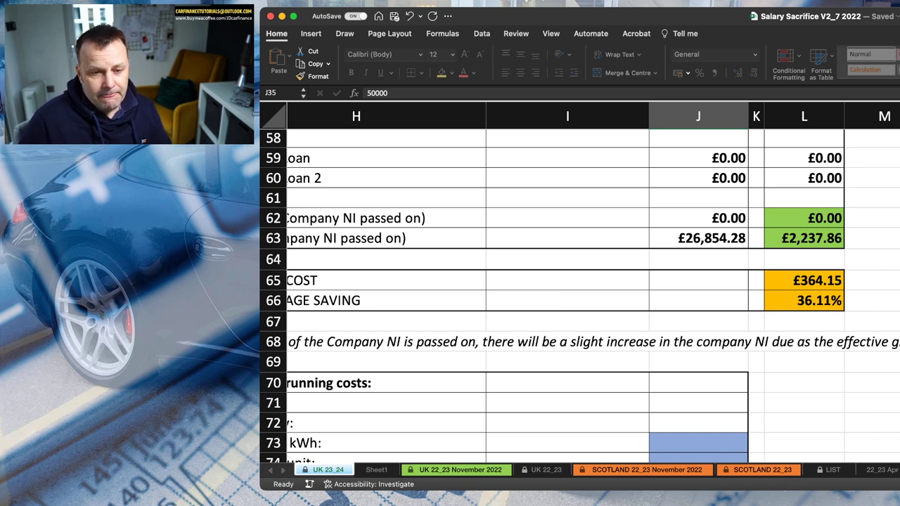
{"action": "scroll", "coordinate": [579, 296], "scroll_direction": "up", "scroll_amount": 5}
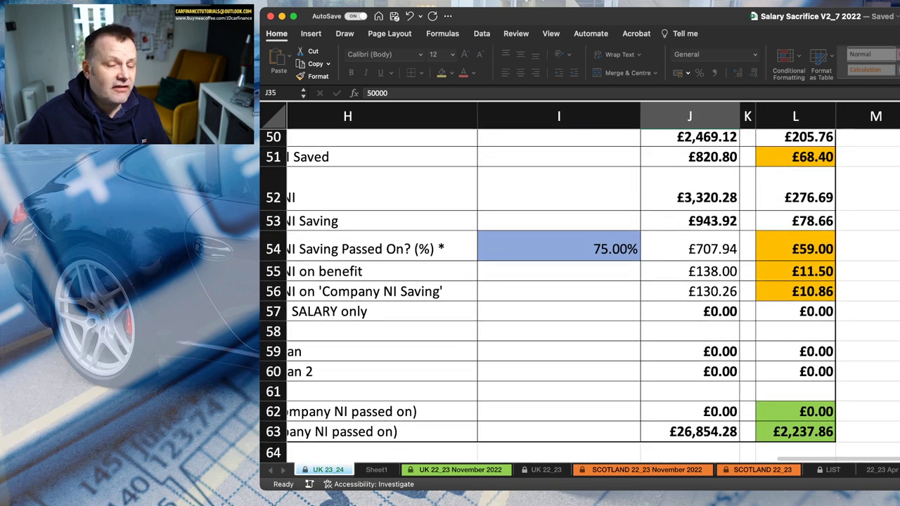
{"action": "left_click", "coordinate": [559, 249]}
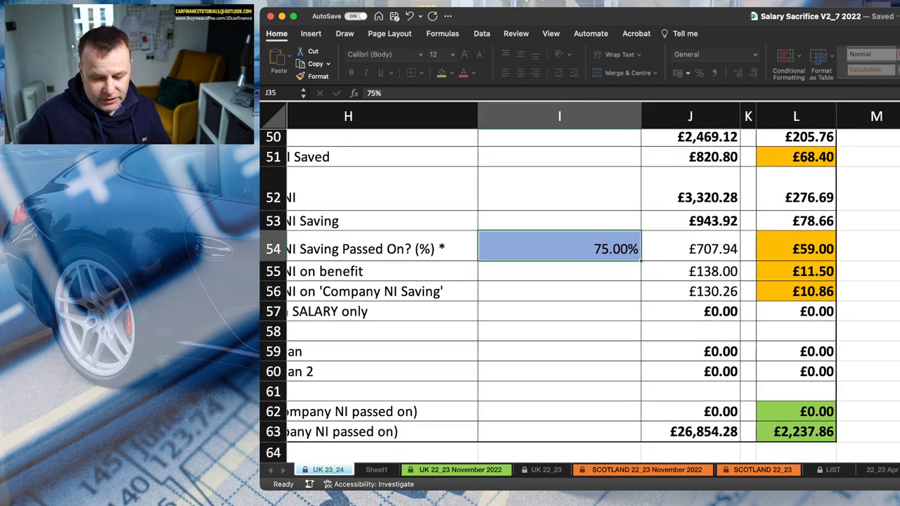
{"action": "key", "text": "BackSpace"}
{"action": "key", "text": "Return"}
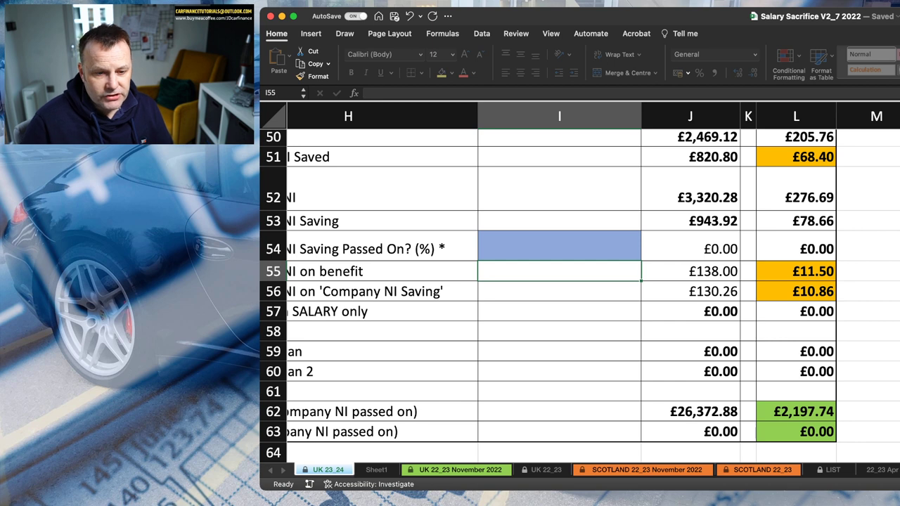
{"action": "scroll", "coordinate": [580, 295], "scroll_direction": "down", "scroll_amount": 6}
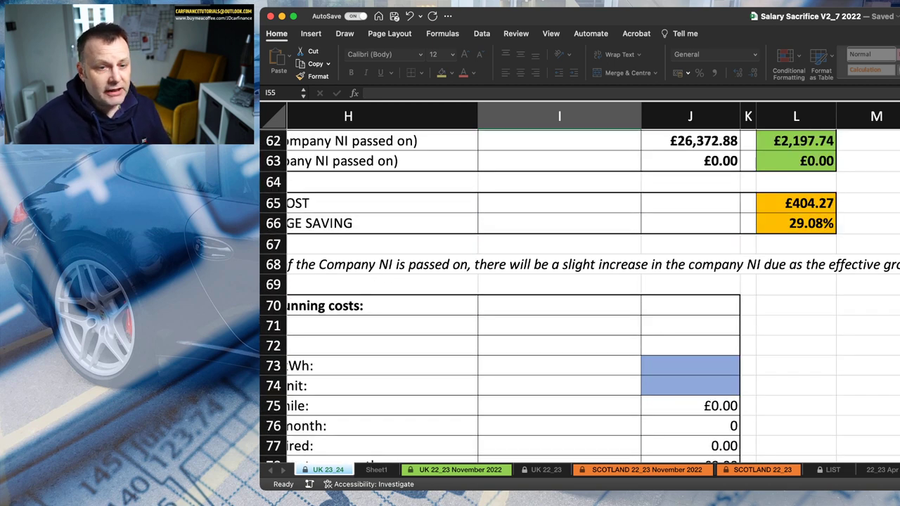
{"action": "scroll", "coordinate": [580, 295], "scroll_direction": "up", "scroll_amount": 20}
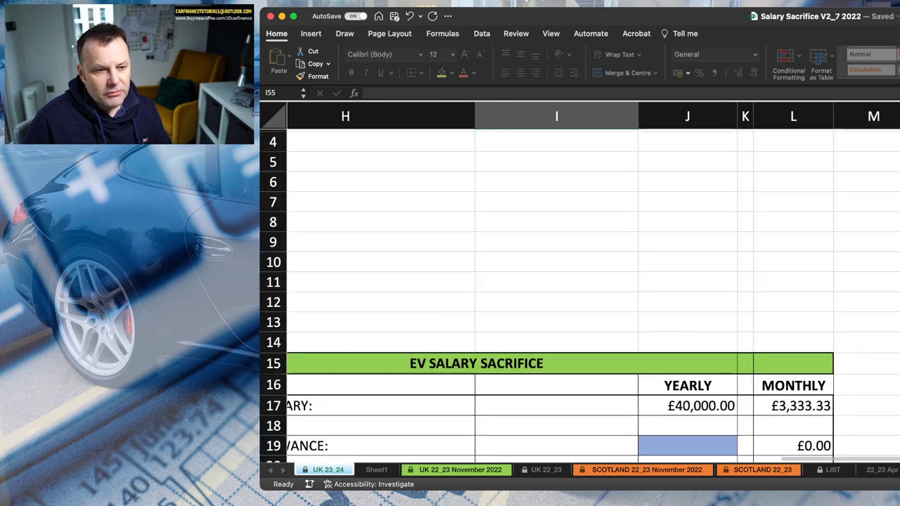
Set the yearly gross salary in D17 to £60,000
{"action": "scroll", "coordinate": [580, 296], "scroll_direction": "left", "scroll_amount": 2}
{"action": "scroll", "coordinate": [580, 295], "scroll_direction": "left", "scroll_amount": 10}
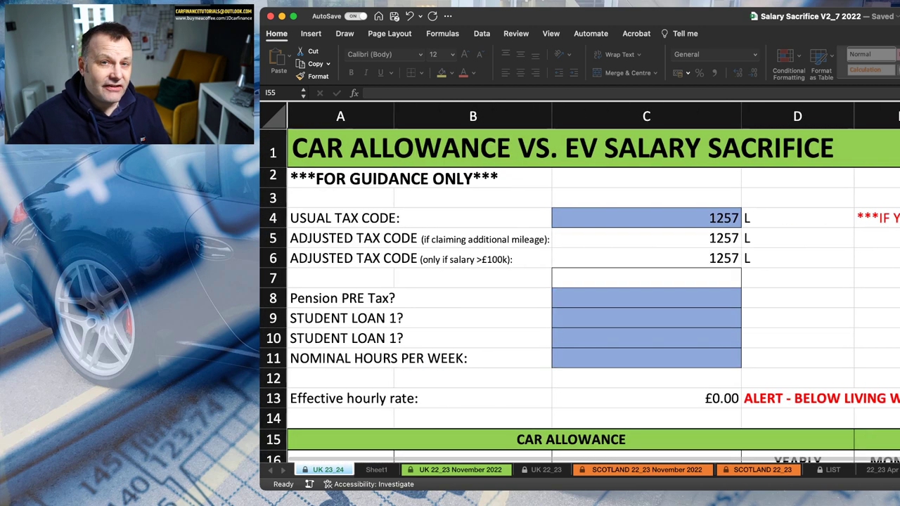
{"action": "scroll", "coordinate": [580, 295], "scroll_direction": "right", "scroll_amount": 2}
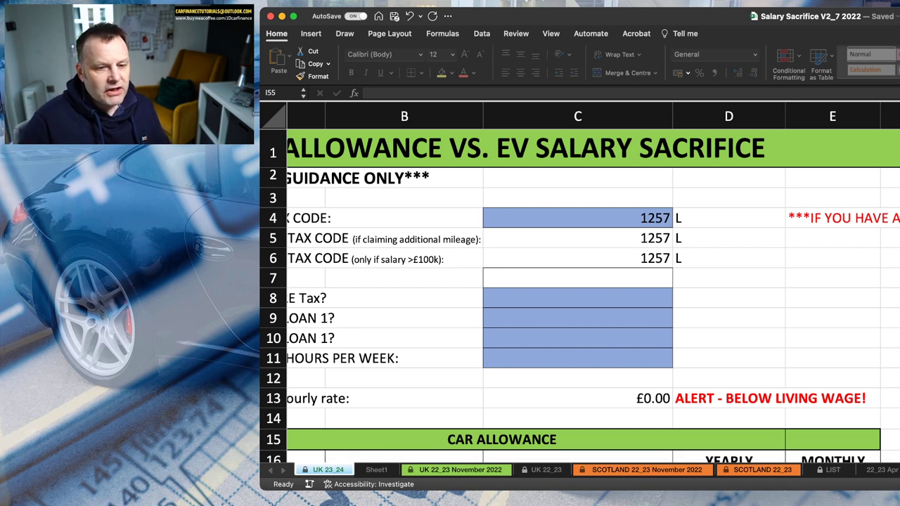
{"action": "scroll", "coordinate": [579, 295], "scroll_direction": "down", "scroll_amount": 5}
{"action": "scroll", "coordinate": [579, 295], "scroll_direction": "left", "scroll_amount": 3}
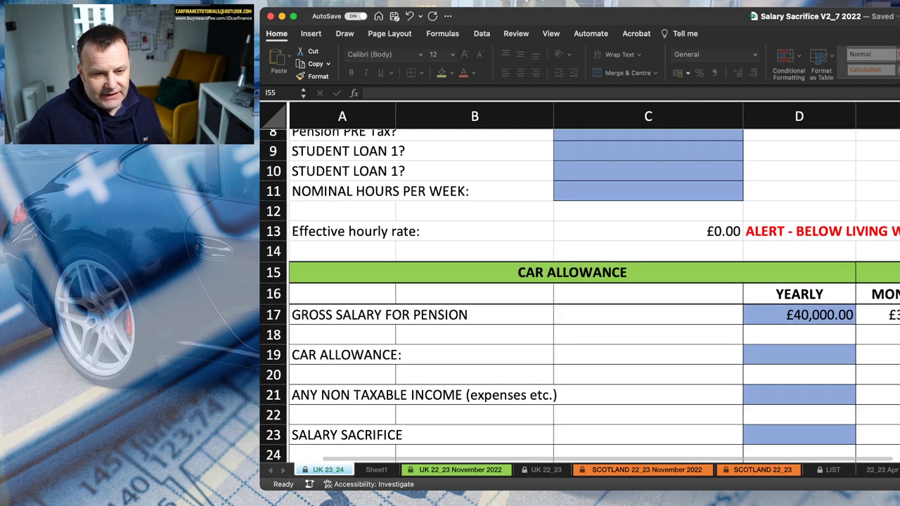
{"action": "left_click", "coordinate": [797, 316]}
{"action": "type", "text": "60000"}
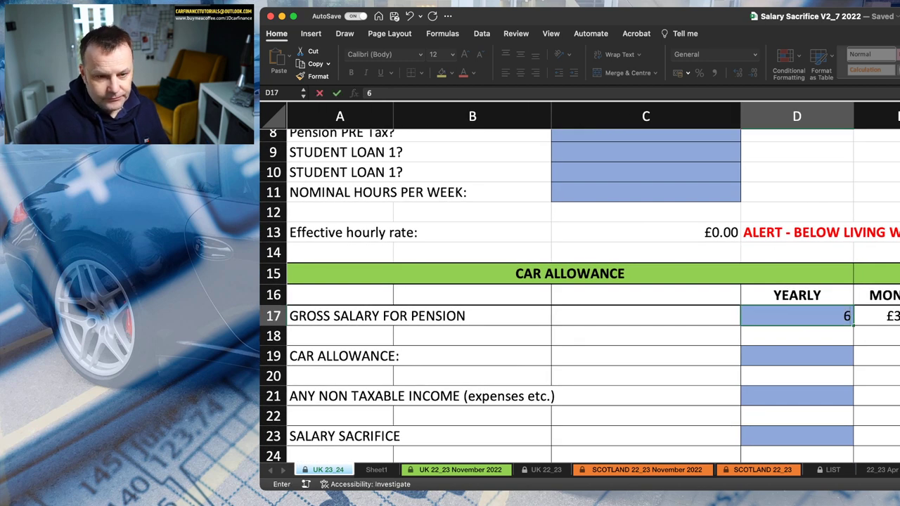
{"action": "key", "text": "Return"}
Set the NI saving pass-on in I54 to 75%, giving £329.72 net cost and 42.16% saving
{"action": "scroll", "coordinate": [594, 282], "scroll_direction": "right", "scroll_amount": 10}
{"action": "scroll", "coordinate": [579, 295], "scroll_direction": "right", "scroll_amount": 1}
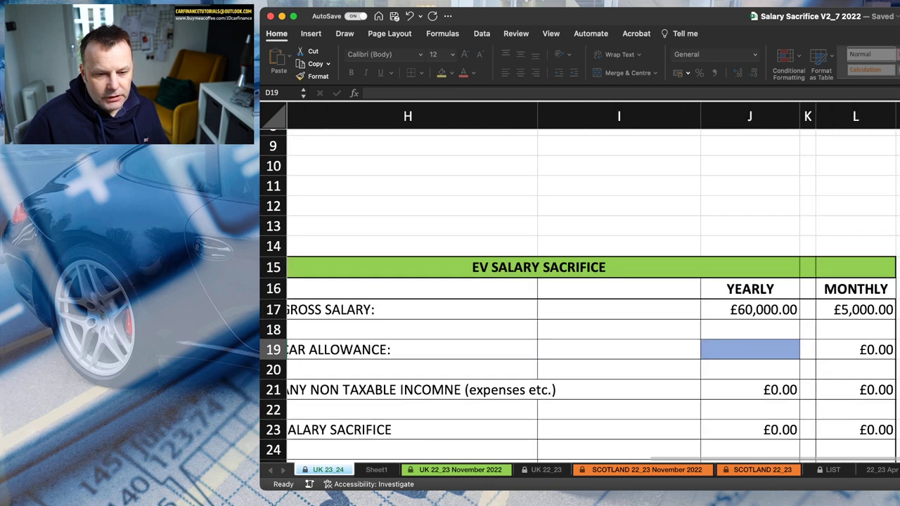
{"action": "scroll", "coordinate": [579, 296], "scroll_direction": "down", "scroll_amount": 10}
{"action": "scroll", "coordinate": [580, 295], "scroll_direction": "down", "scroll_amount": 5}
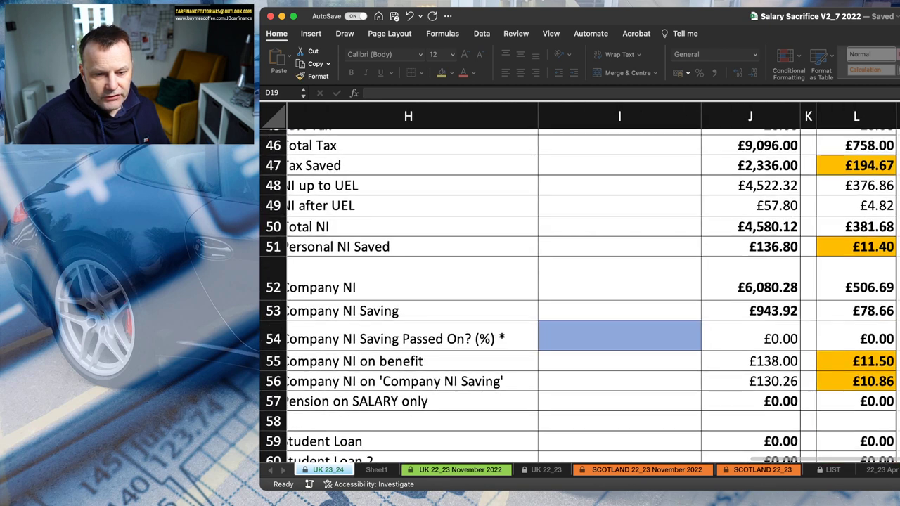
{"action": "scroll", "coordinate": [579, 298], "scroll_direction": "down", "scroll_amount": 1}
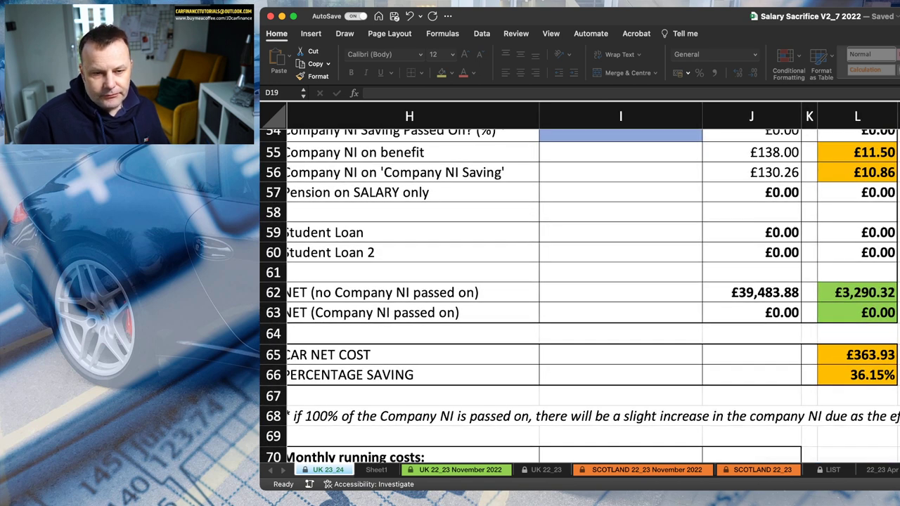
{"action": "scroll", "coordinate": [580, 283], "scroll_direction": "up", "scroll_amount": 4}
{"action": "left_click", "coordinate": [621, 200]}
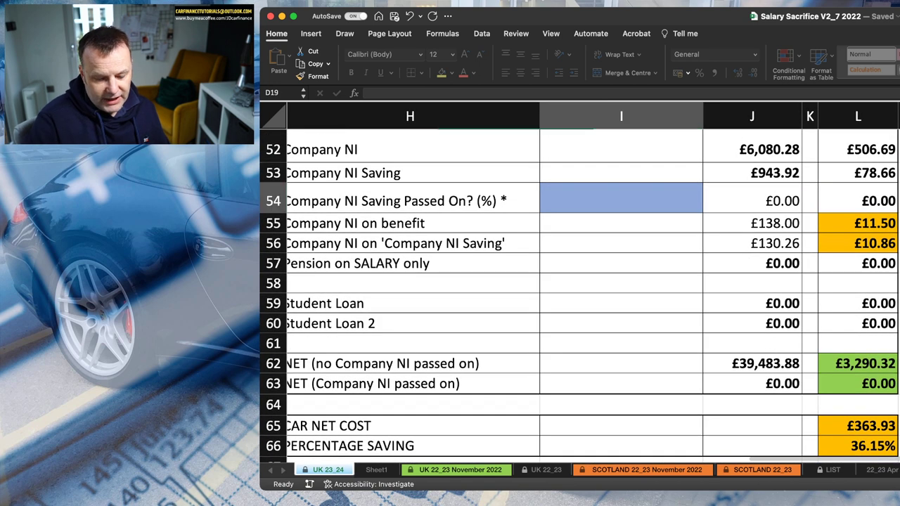
{"action": "type", "text": "10"}
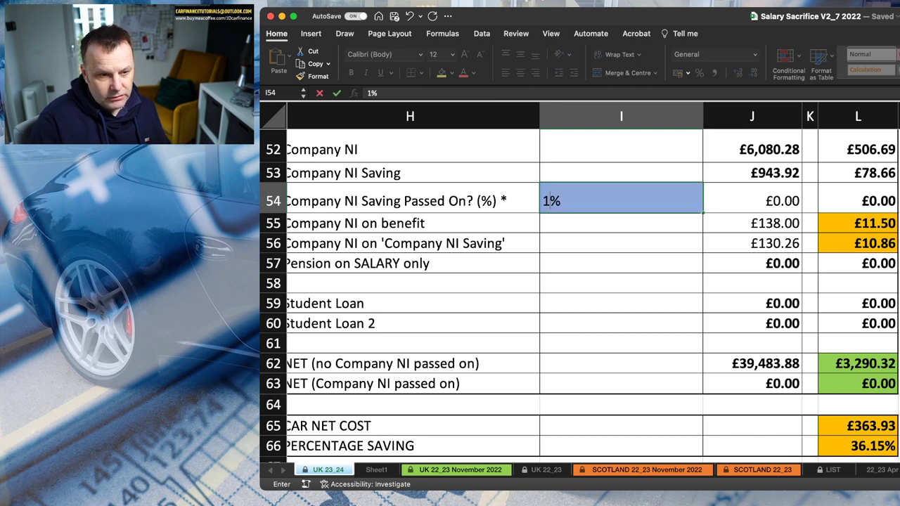
{"action": "key", "text": "Return"}
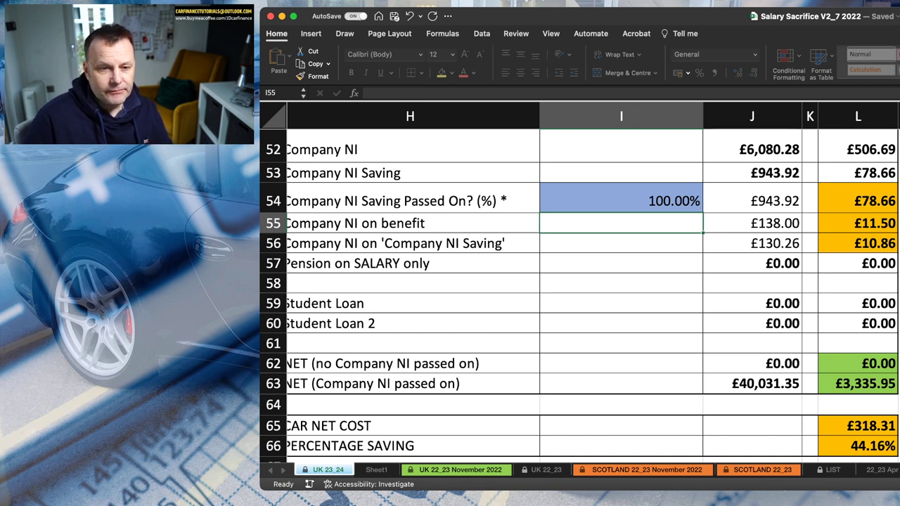
{"action": "left_click", "coordinate": [621, 201]}
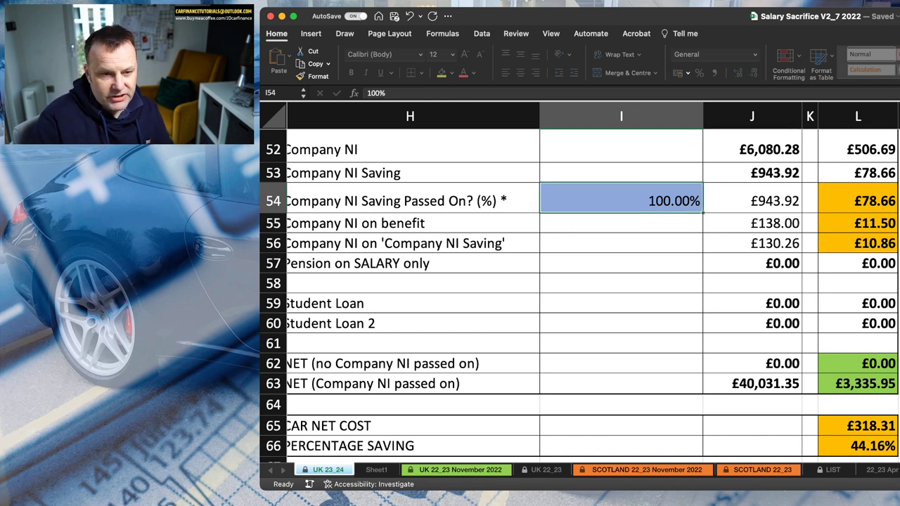
{"action": "type", "text": "75%"}
{"action": "key", "text": "Return"}
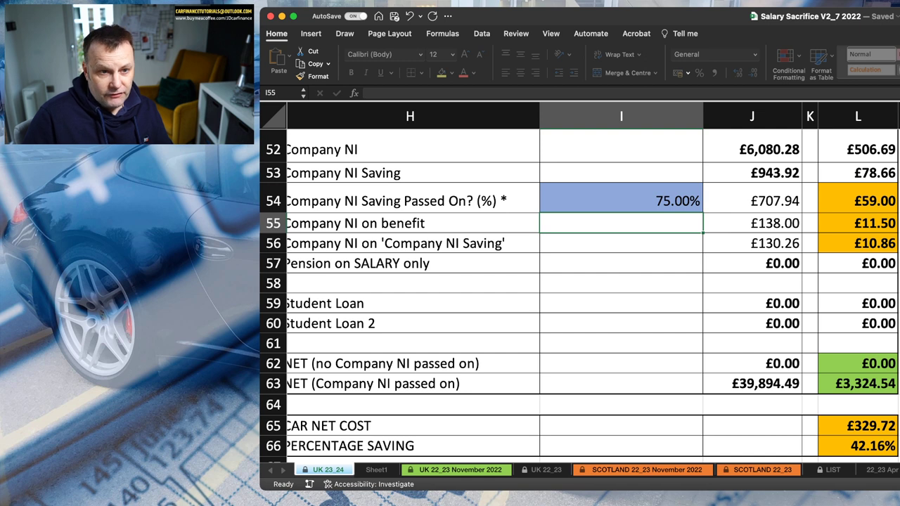
{"action": "scroll", "coordinate": [580, 295], "scroll_direction": "up", "scroll_amount": 10}
{"action": "scroll", "coordinate": [579, 296], "scroll_direction": "left", "scroll_amount": 5}
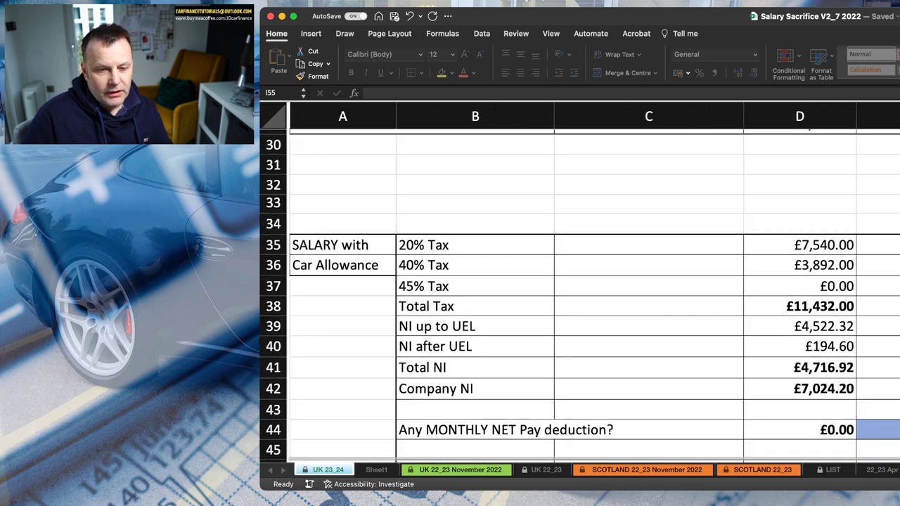
{"action": "scroll", "coordinate": [580, 296], "scroll_direction": "up", "scroll_amount": 6}
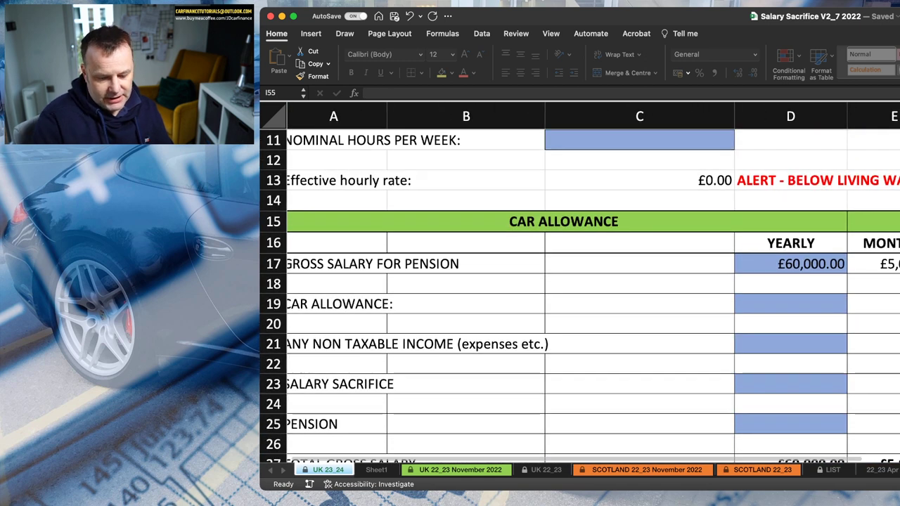
Change the gross salary for pension in D17 to £40,000, giving £364.15 net cost and 36.11% saving
{"action": "left_click", "coordinate": [791, 264]}
{"action": "type", "text": "4"}
{"action": "type", "text": "00"}
{"action": "key", "text": "Return"}
{"action": "scroll", "coordinate": [580, 282], "scroll_direction": "right", "scroll_amount": 10}
{"action": "scroll", "coordinate": [579, 294], "scroll_direction": "down", "scroll_amount": 15}
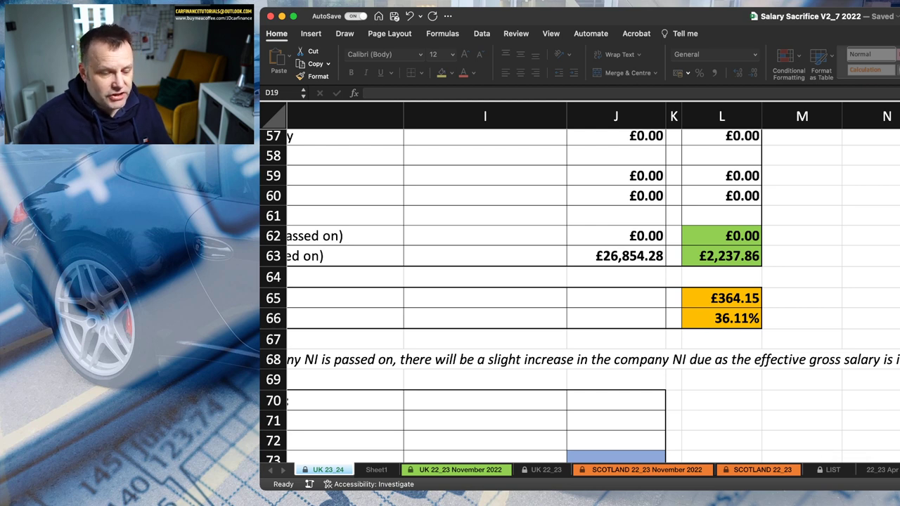
{"action": "scroll", "coordinate": [580, 296], "scroll_direction": "up", "scroll_amount": 18}
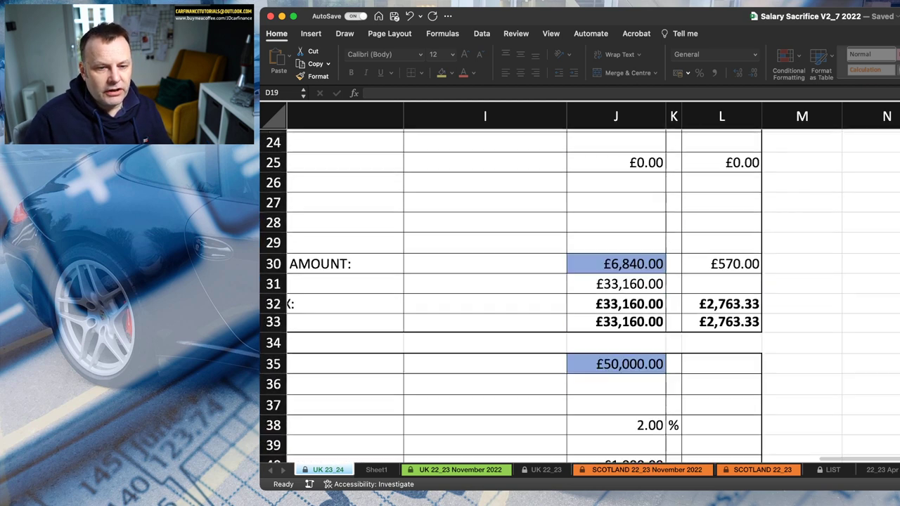
{"action": "scroll", "coordinate": [579, 295], "scroll_direction": "left", "scroll_amount": 3}
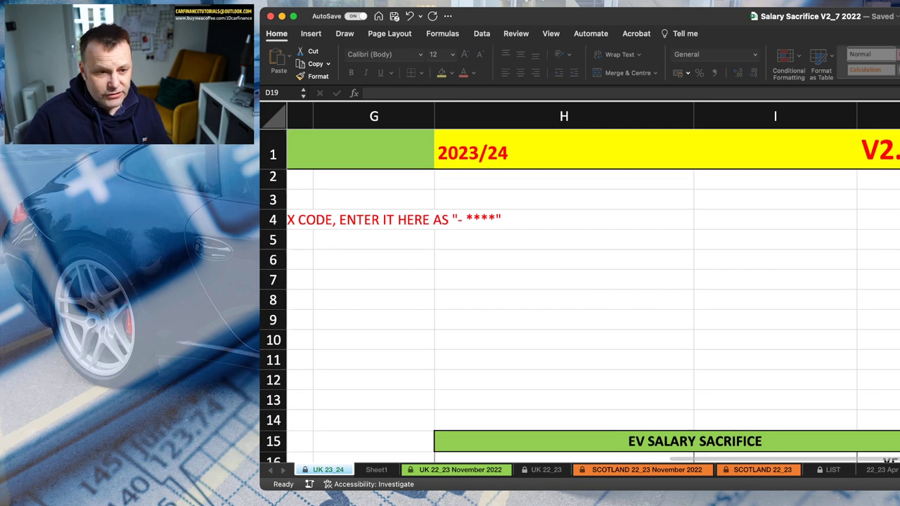
{"action": "scroll", "coordinate": [580, 295], "scroll_direction": "left", "scroll_amount": 6}
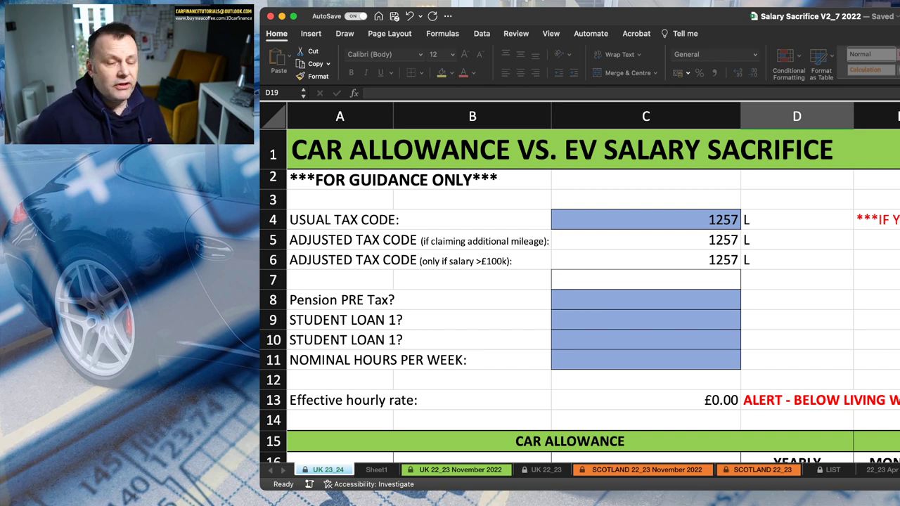
{"action": "scroll", "coordinate": [580, 297], "scroll_direction": "down", "scroll_amount": 3}
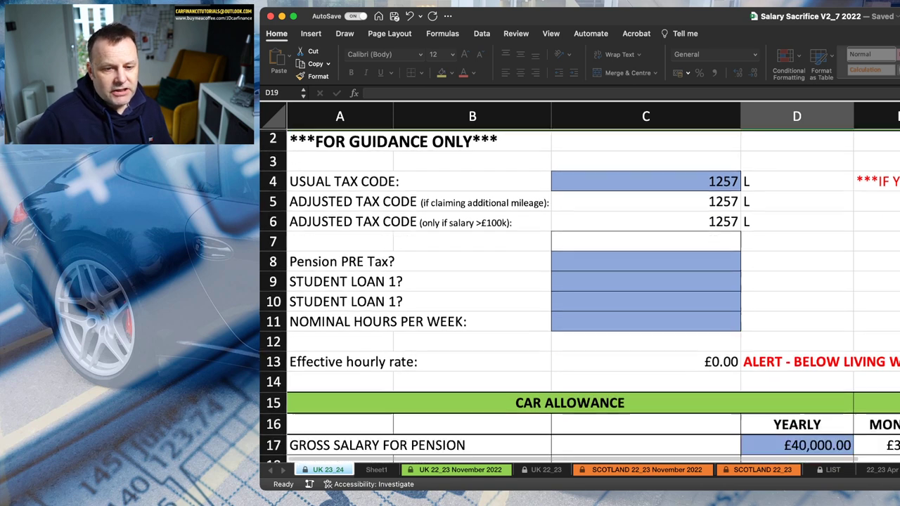
Enter £125,000 as the gross salary for pension in D17
{"action": "left_click", "coordinate": [797, 395]}
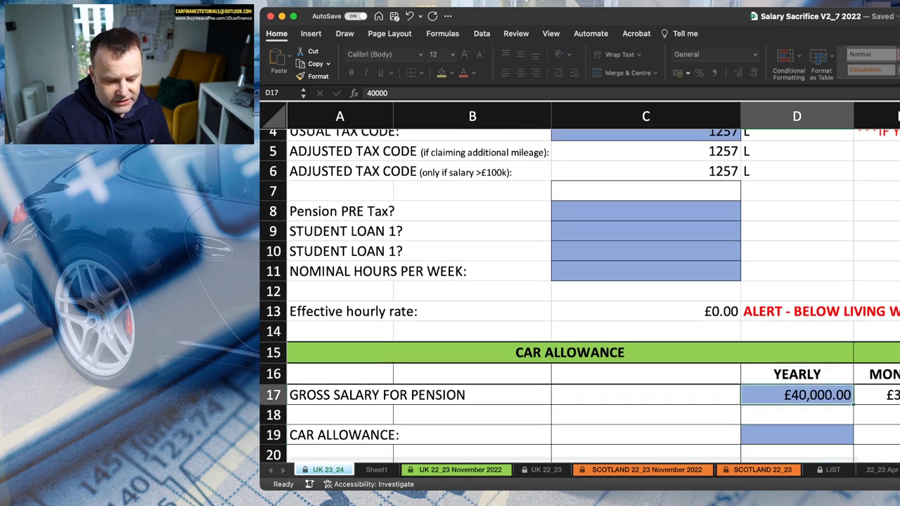
{"action": "type", "text": "125,000"}
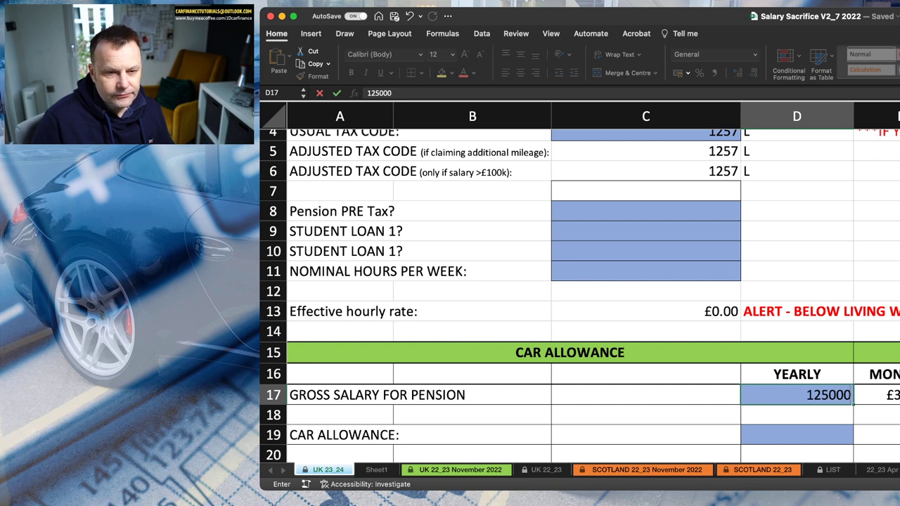
{"action": "key", "text": "Return"}
{"action": "scroll", "coordinate": [579, 283], "scroll_direction": "up", "scroll_amount": 2}
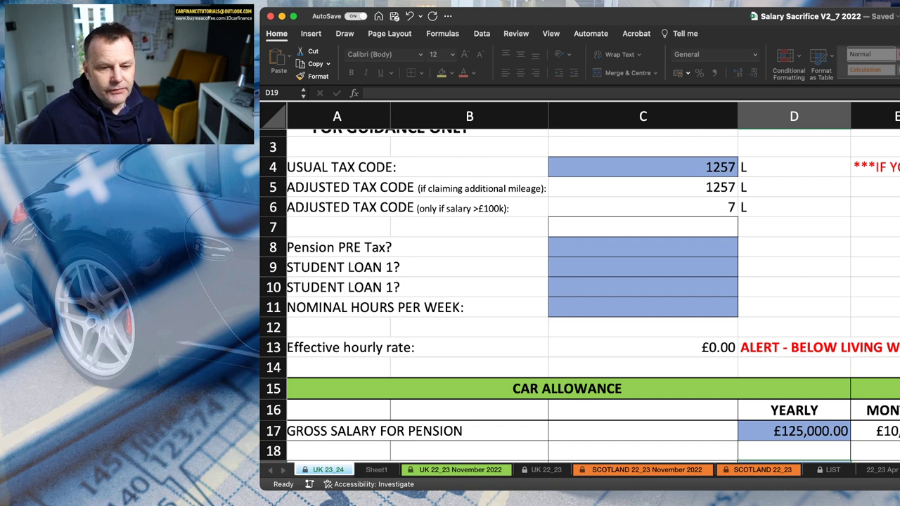
{"action": "scroll", "coordinate": [580, 295], "scroll_direction": "down", "scroll_amount": 10}
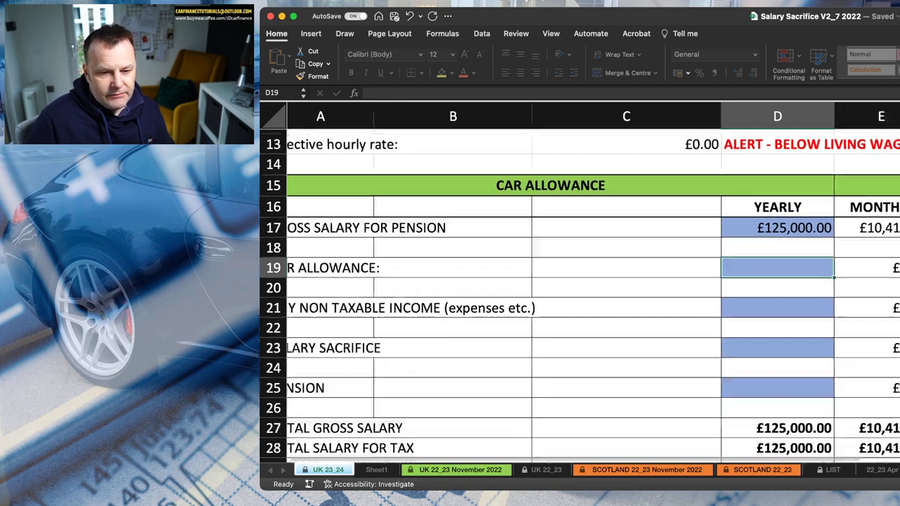
{"action": "scroll", "coordinate": [579, 296], "scroll_direction": "right", "scroll_amount": 5}
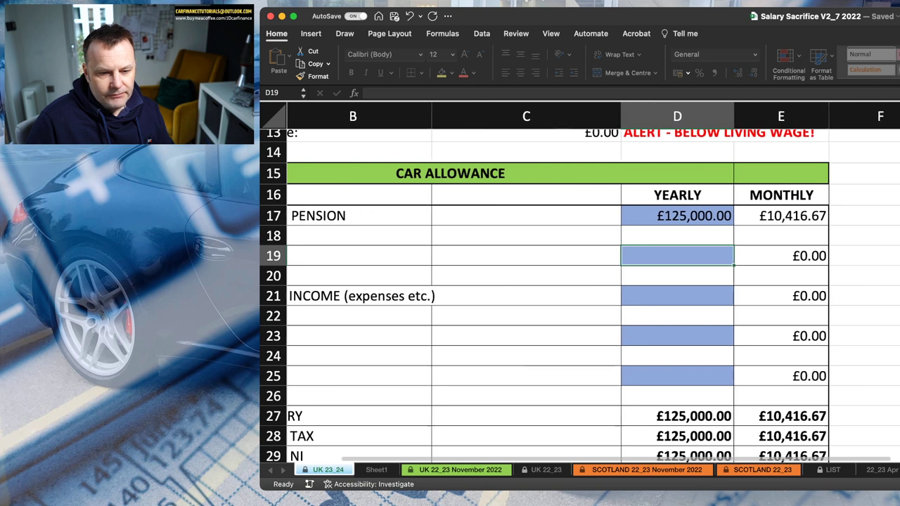
{"action": "scroll", "coordinate": [579, 296], "scroll_direction": "down", "scroll_amount": 2}
Review the EV salary sacrifice table: adjusted tax code 7 and roughly 62.16% saving
{"action": "scroll", "coordinate": [579, 295], "scroll_direction": "down", "scroll_amount": 20}
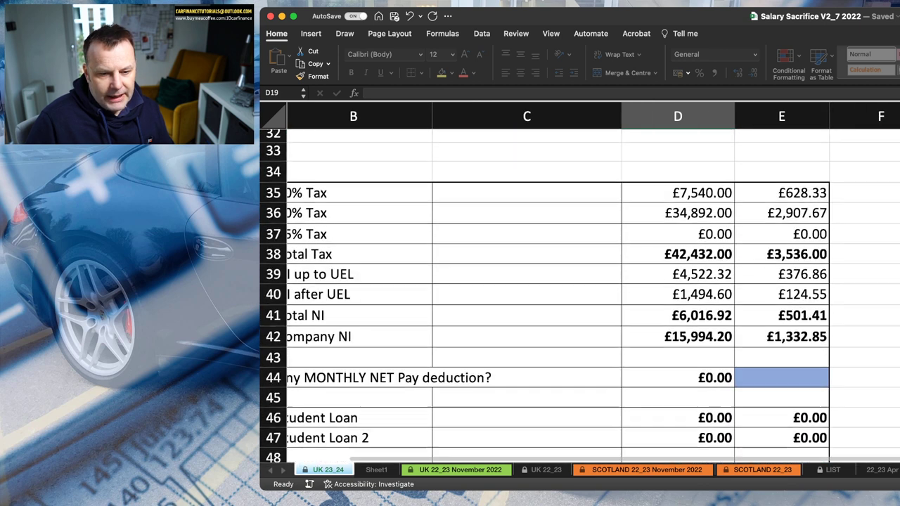
{"action": "scroll", "coordinate": [580, 295], "scroll_direction": "down", "scroll_amount": 3}
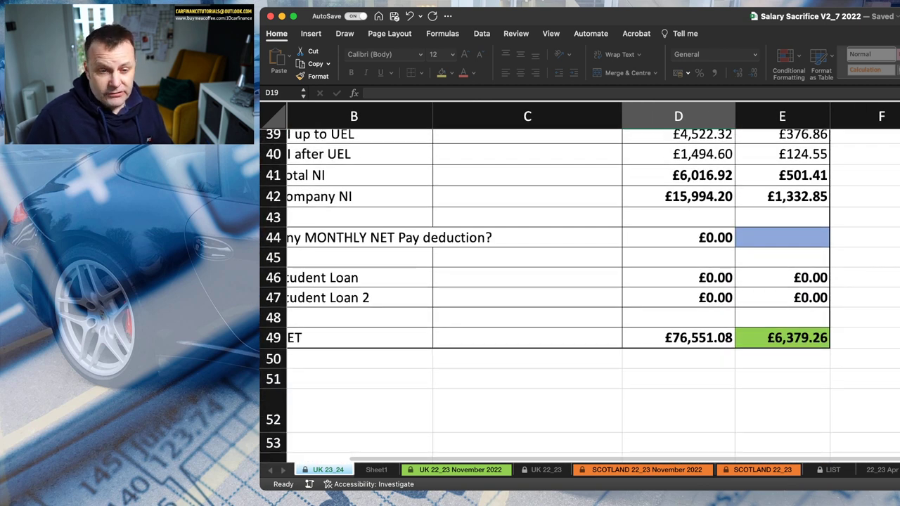
{"action": "scroll", "coordinate": [579, 295], "scroll_direction": "up", "scroll_amount": 20}
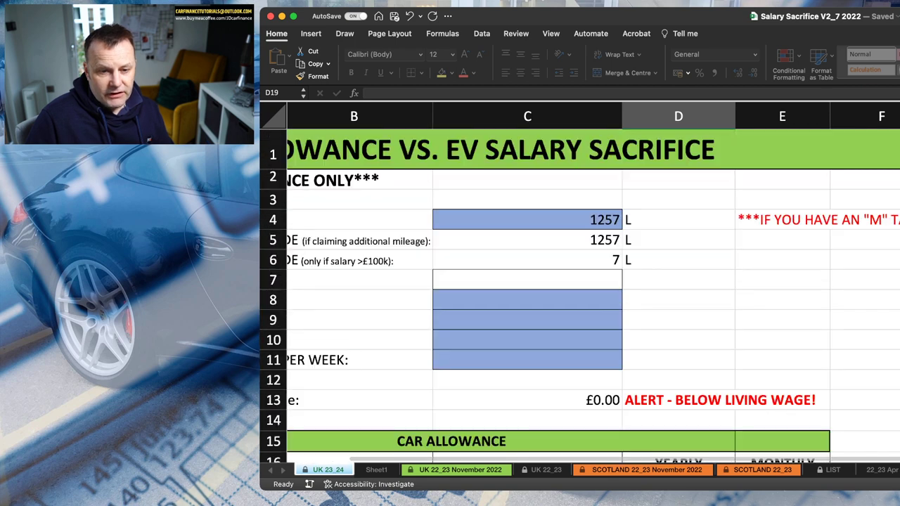
{"action": "scroll", "coordinate": [580, 296], "scroll_direction": "right", "scroll_amount": 10}
{"action": "scroll", "coordinate": [580, 296], "scroll_direction": "down", "scroll_amount": 4}
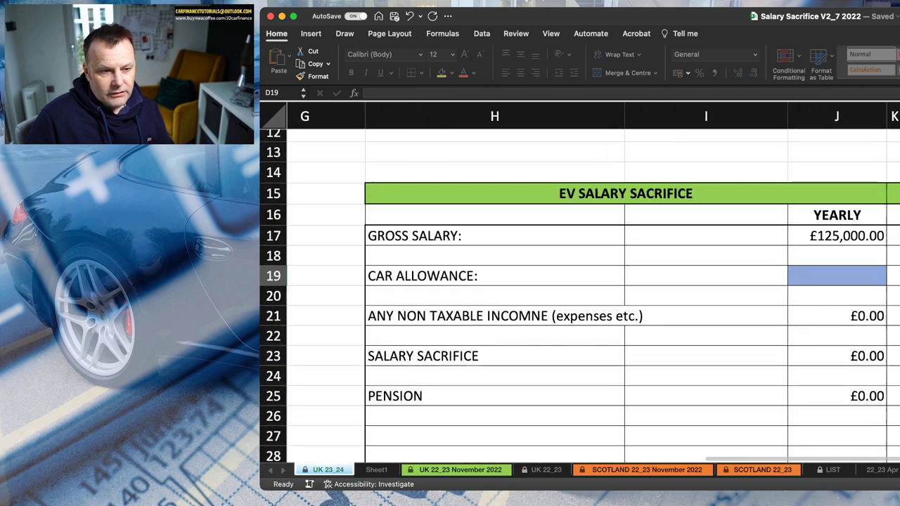
{"action": "scroll", "coordinate": [580, 296], "scroll_direction": "right", "scroll_amount": 2}
{"action": "scroll", "coordinate": [580, 295], "scroll_direction": "down", "scroll_amount": 3}
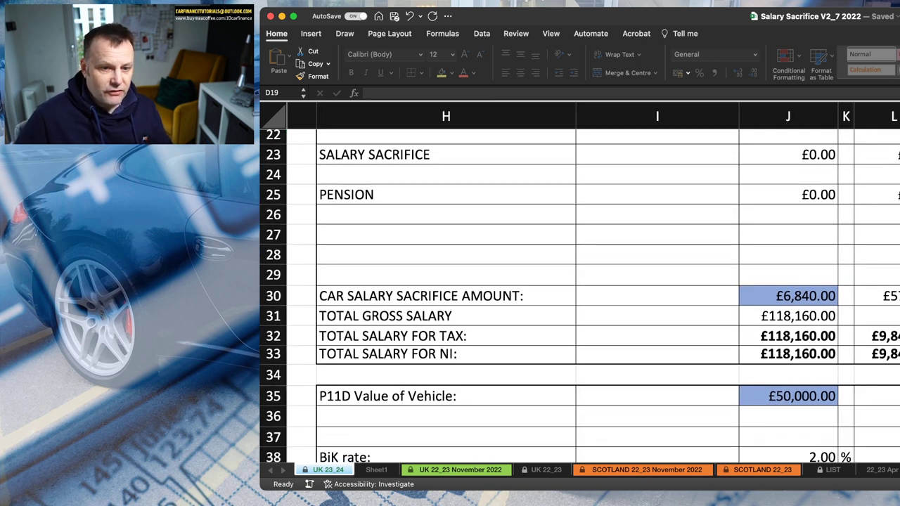
{"action": "scroll", "coordinate": [580, 295], "scroll_direction": "down", "scroll_amount": 3}
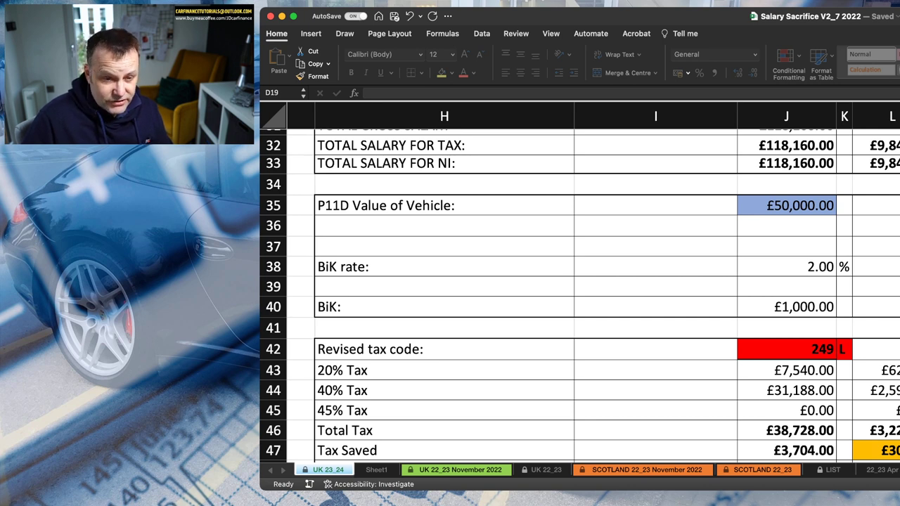
{"action": "scroll", "coordinate": [580, 295], "scroll_direction": "down", "scroll_amount": 6}
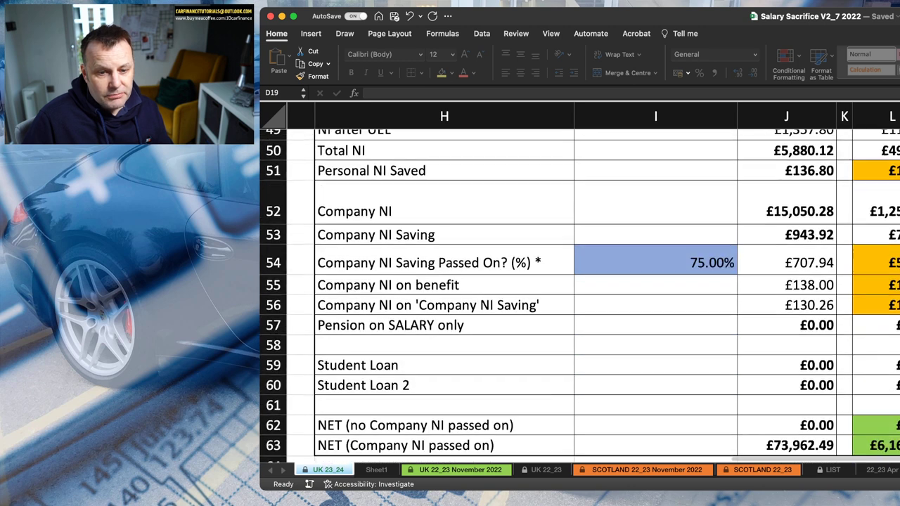
{"action": "scroll", "coordinate": [579, 295], "scroll_direction": "down", "scroll_amount": 2}
{"action": "scroll", "coordinate": [580, 296], "scroll_direction": "right", "scroll_amount": 1}
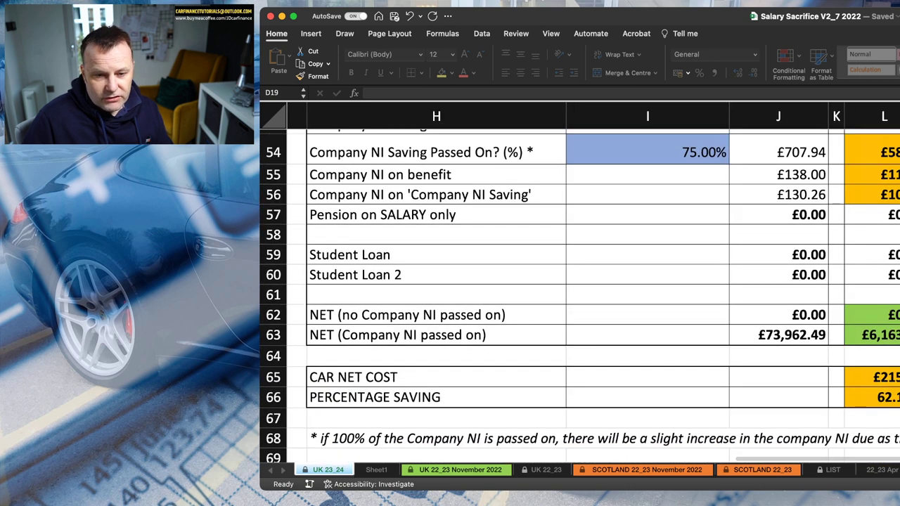
{"action": "scroll", "coordinate": [579, 296], "scroll_direction": "down", "scroll_amount": 2}
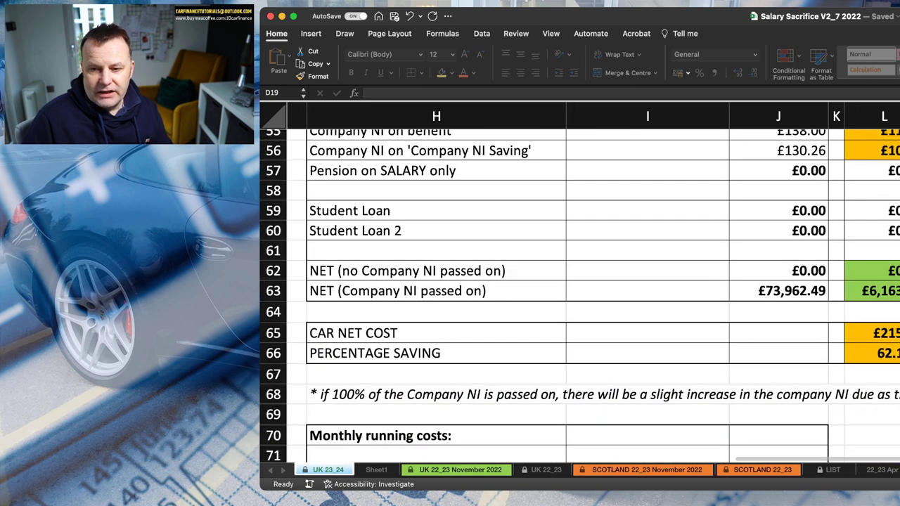
{"action": "scroll", "coordinate": [580, 295], "scroll_direction": "right", "scroll_amount": 1}
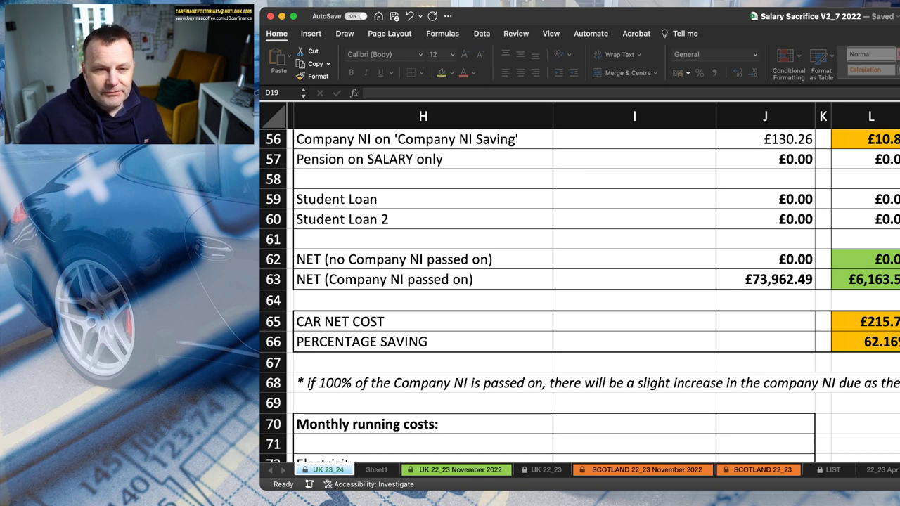
{"action": "scroll", "coordinate": [579, 295], "scroll_direction": "up", "scroll_amount": 10}
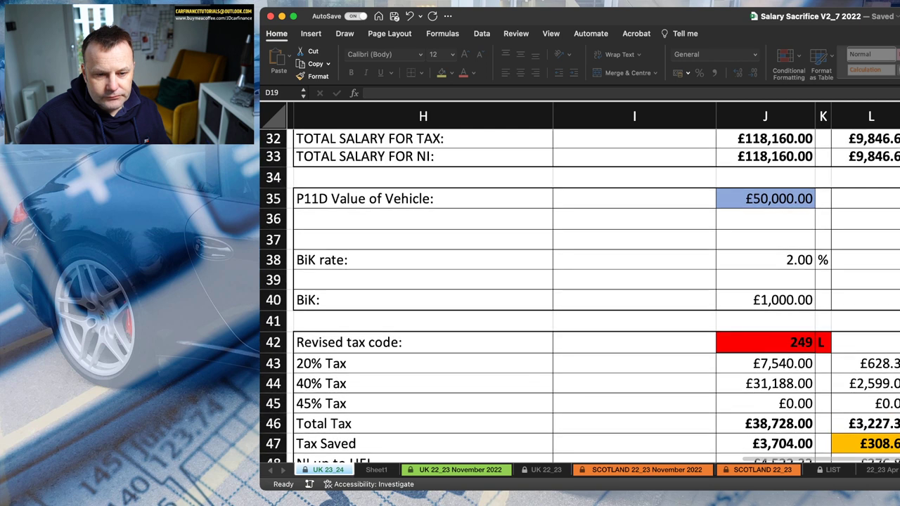
{"action": "scroll", "coordinate": [594, 282], "scroll_direction": "left", "scroll_amount": 10}
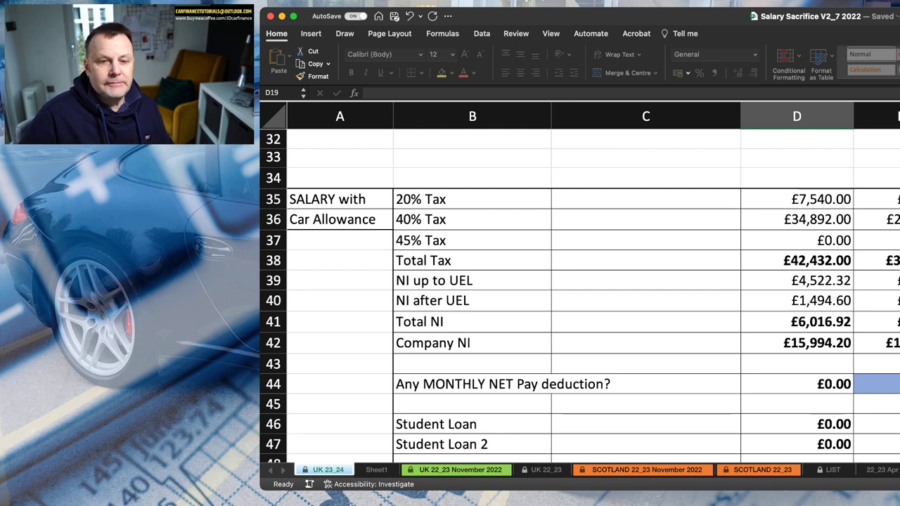
{"action": "scroll", "coordinate": [580, 281], "scroll_direction": "up", "scroll_amount": 12}
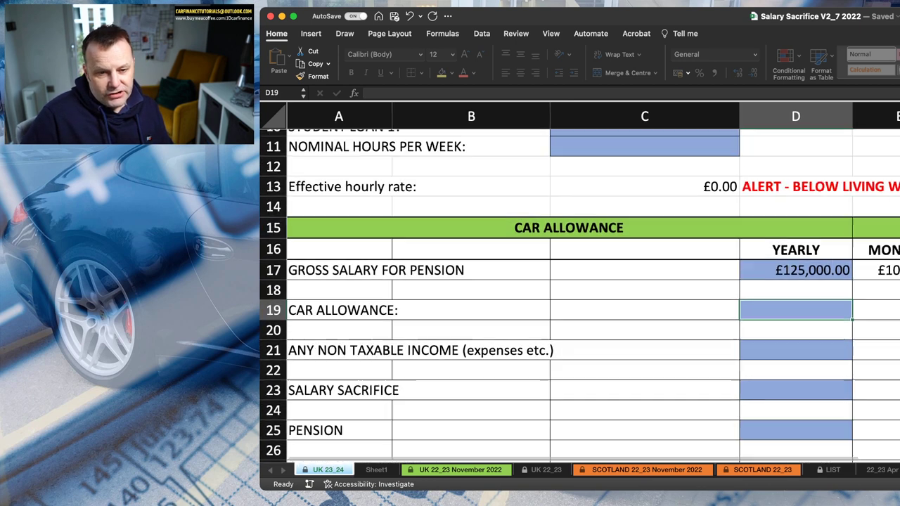
{"action": "scroll", "coordinate": [579, 281], "scroll_direction": "down", "scroll_amount": 2}
Enter £24,000 as the yearly car salary sacrifice in J30
{"action": "left_click", "coordinate": [796, 210]}
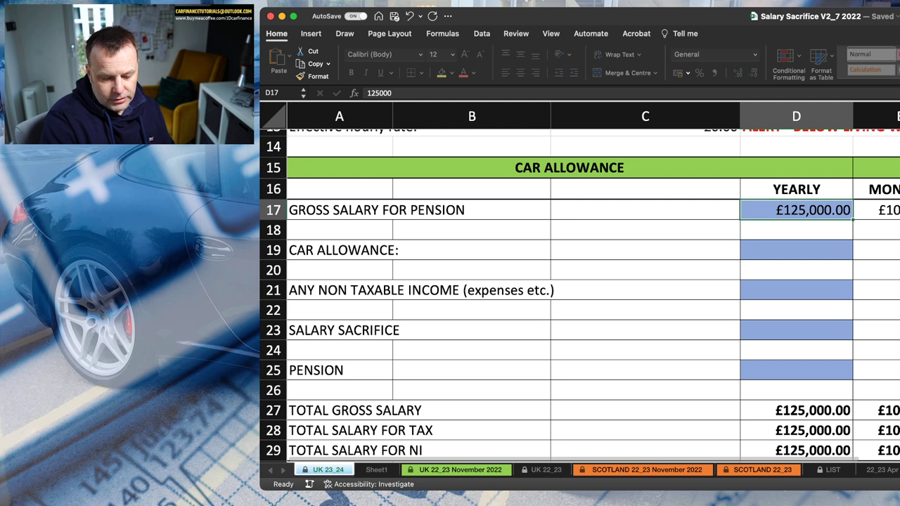
{"action": "scroll", "coordinate": [579, 282], "scroll_direction": "right", "scroll_amount": 10}
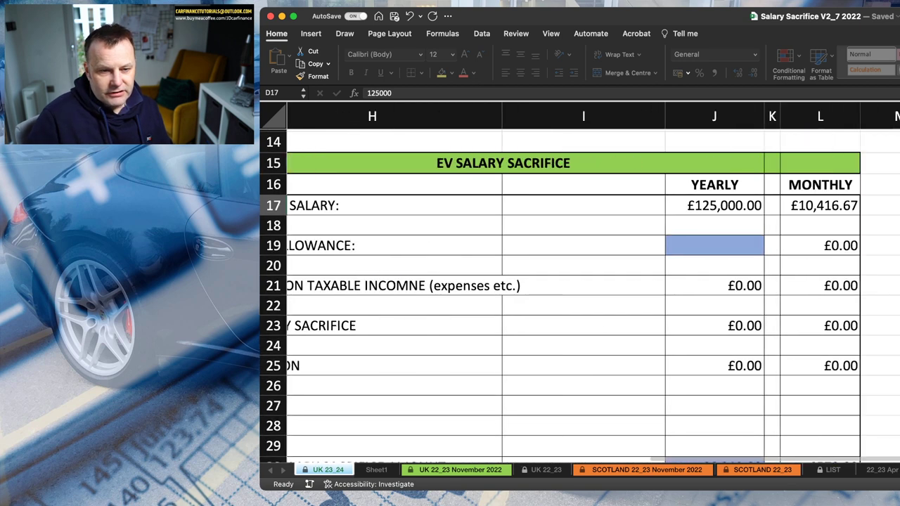
{"action": "scroll", "coordinate": [579, 281], "scroll_direction": "down", "scroll_amount": 5}
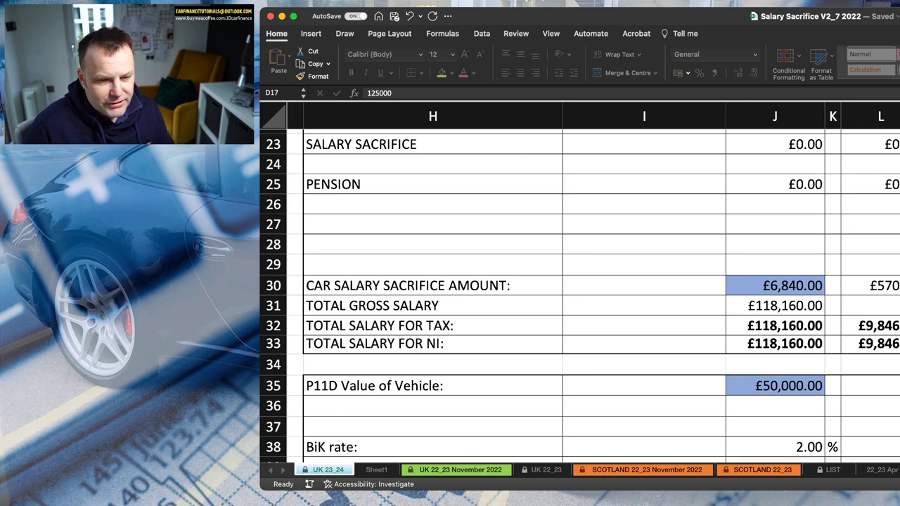
{"action": "left_click", "coordinate": [775, 285]}
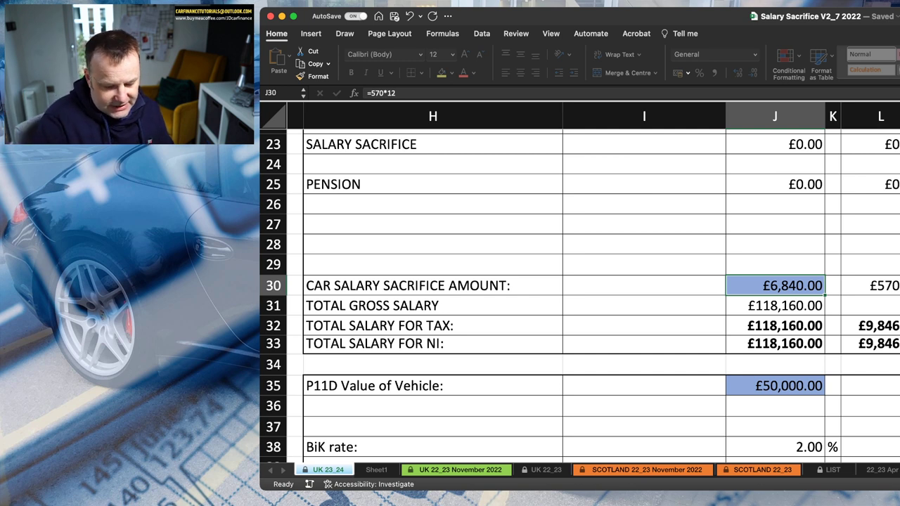
{"action": "type", "text": "24000"}
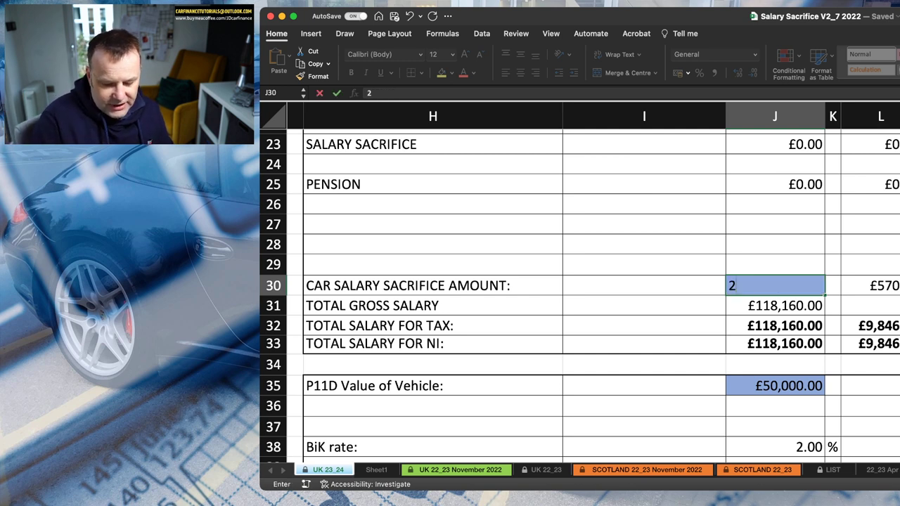
{"action": "left_click", "coordinate": [775, 385]}
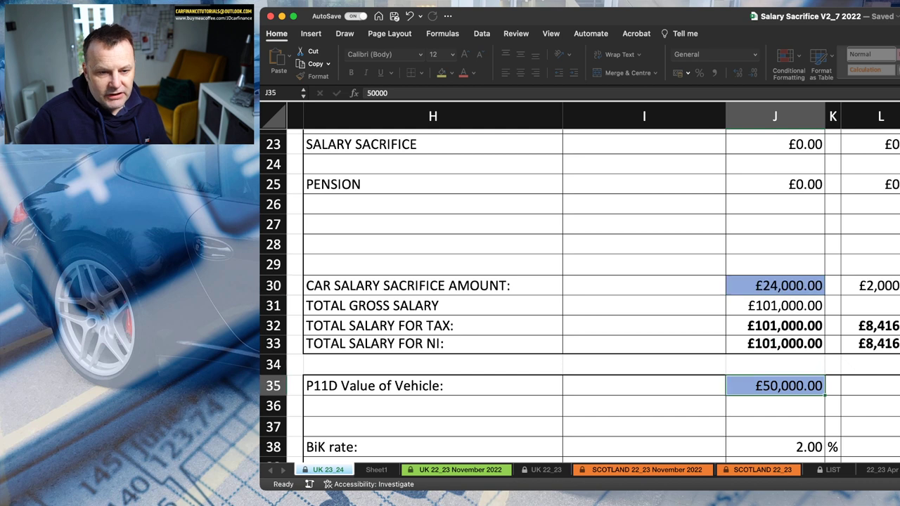
Review the recalculated £101,000 gross salary and tax code 1107 L
{"action": "scroll", "coordinate": [581, 296], "scroll_direction": "down", "scroll_amount": 5}
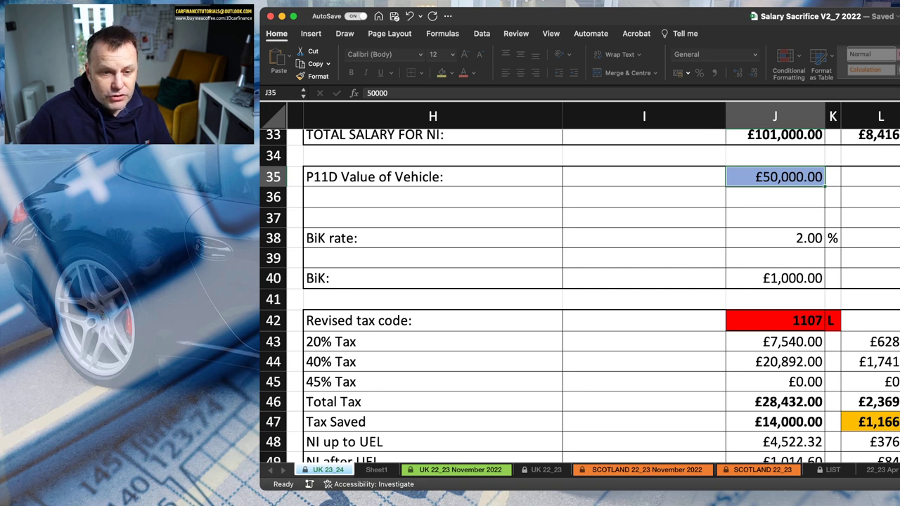
{"action": "scroll", "coordinate": [580, 295], "scroll_direction": "up", "scroll_amount": 3}
{"action": "scroll", "coordinate": [579, 296], "scroll_direction": "left", "scroll_amount": 5}
{"action": "scroll", "coordinate": [580, 295], "scroll_direction": "right", "scroll_amount": 2}
{"action": "scroll", "coordinate": [579, 295], "scroll_direction": "right", "scroll_amount": 2}
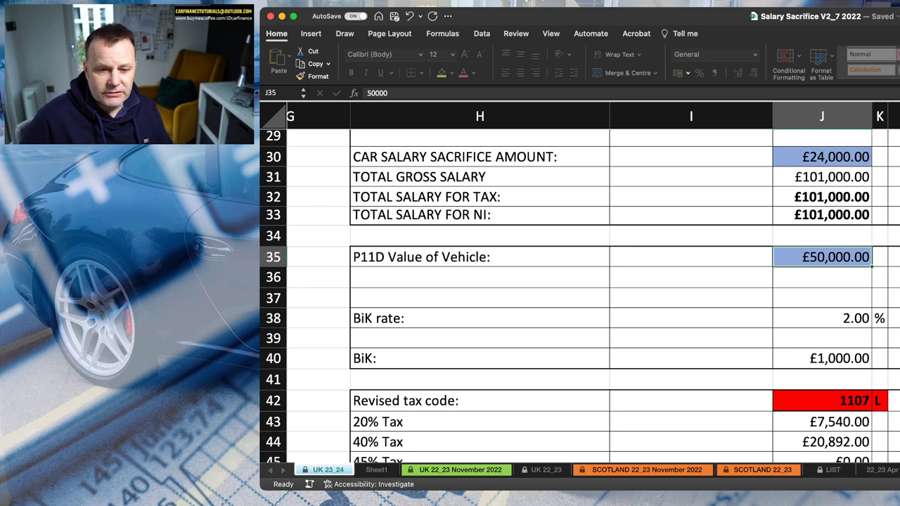
{"action": "scroll", "coordinate": [579, 296], "scroll_direction": "down", "scroll_amount": 10}
{"action": "scroll", "coordinate": [579, 296], "scroll_direction": "right", "scroll_amount": 2}
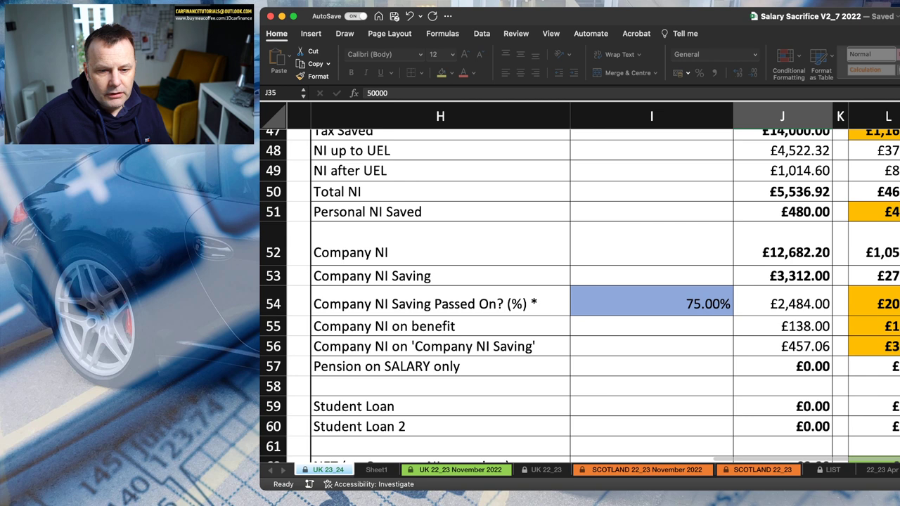
{"action": "scroll", "coordinate": [579, 295], "scroll_direction": "down", "scroll_amount": 1}
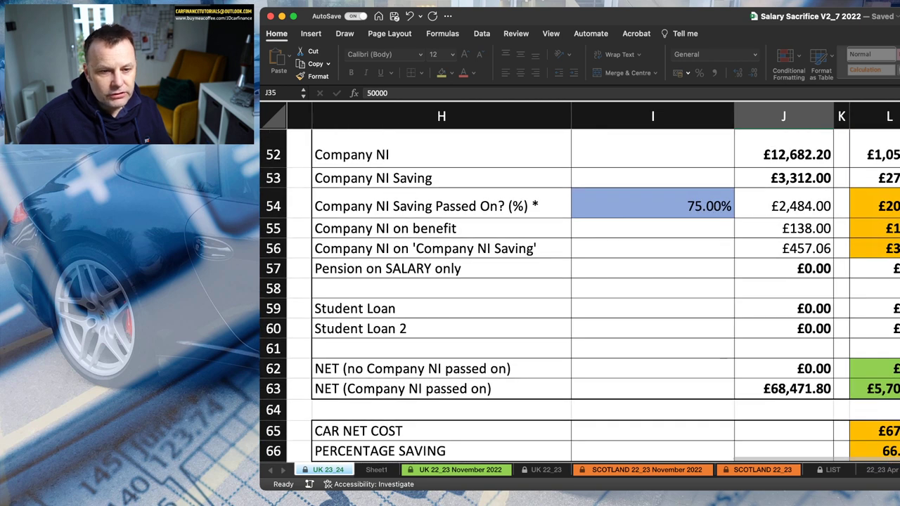
{"action": "scroll", "coordinate": [579, 296], "scroll_direction": "down", "scroll_amount": 1}
Set the Company NI Saving Passed On percentage in I54 to 100%
{"action": "left_click", "coordinate": [652, 189]}
{"action": "type", "text": "100"}
{"action": "key", "text": "Return"}
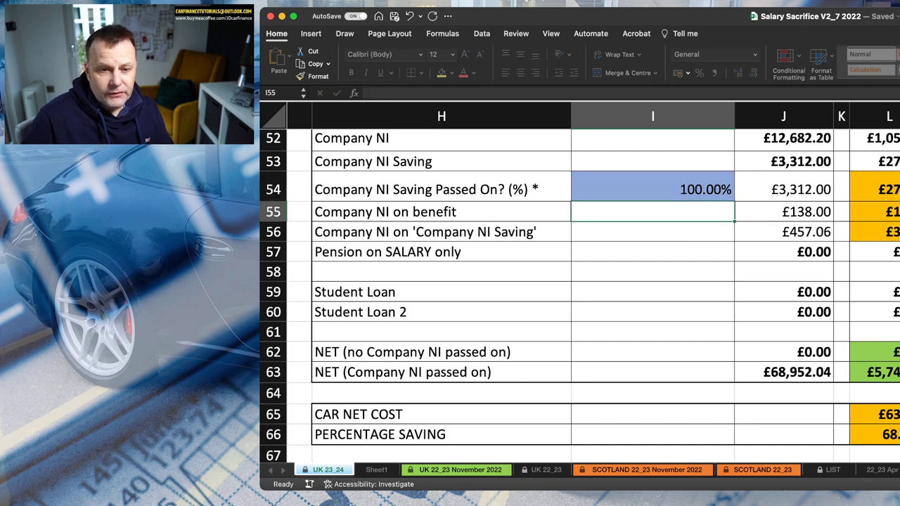
{"action": "scroll", "coordinate": [579, 296], "scroll_direction": "up", "scroll_amount": 15}
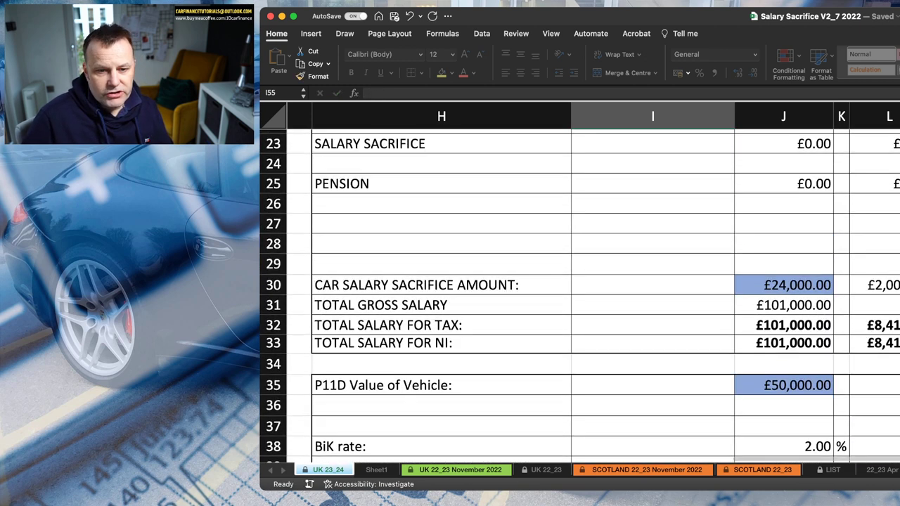
{"action": "scroll", "coordinate": [579, 295], "scroll_direction": "up", "scroll_amount": 1}
{"action": "scroll", "coordinate": [579, 296], "scroll_direction": "down", "scroll_amount": 11}
{"action": "scroll", "coordinate": [579, 295], "scroll_direction": "down", "scroll_amount": 6}
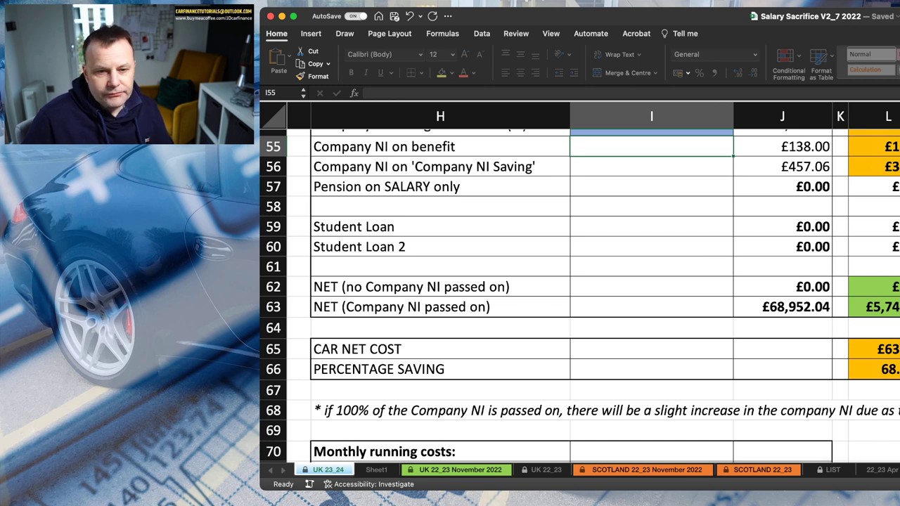
Review the sheet's updated £68,952.04 net pay and percentage saving
{"action": "scroll", "coordinate": [579, 281], "scroll_direction": "up", "scroll_amount": 15}
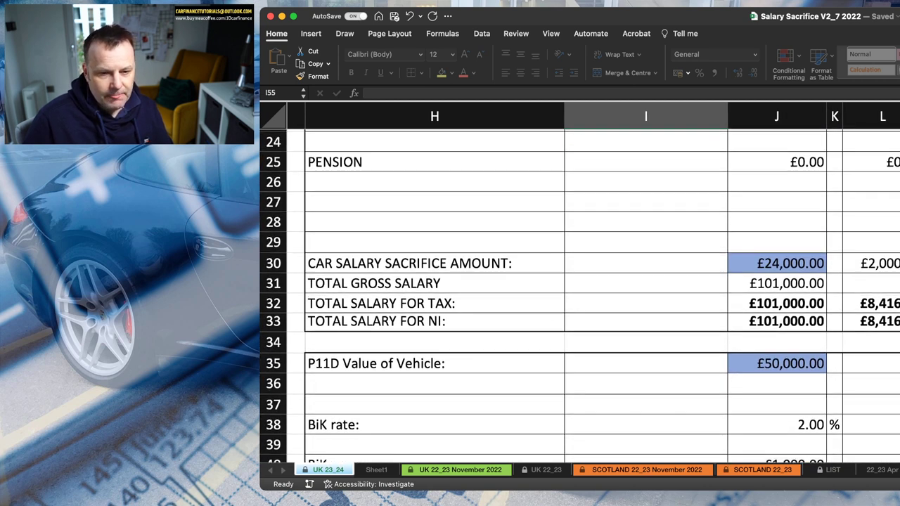
{"action": "scroll", "coordinate": [580, 295], "scroll_direction": "down", "scroll_amount": 2}
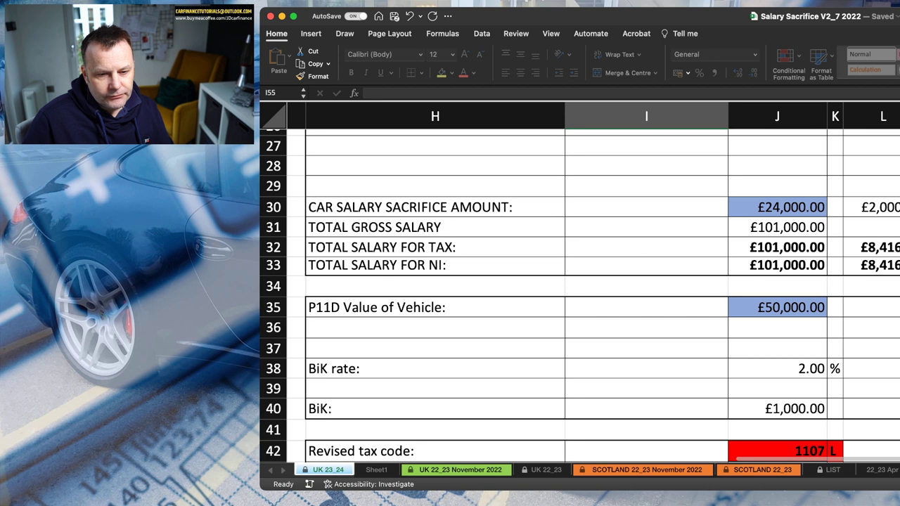
{"action": "scroll", "coordinate": [580, 296], "scroll_direction": "down", "scroll_amount": 2}
{"action": "scroll", "coordinate": [579, 295], "scroll_direction": "down", "scroll_amount": 1}
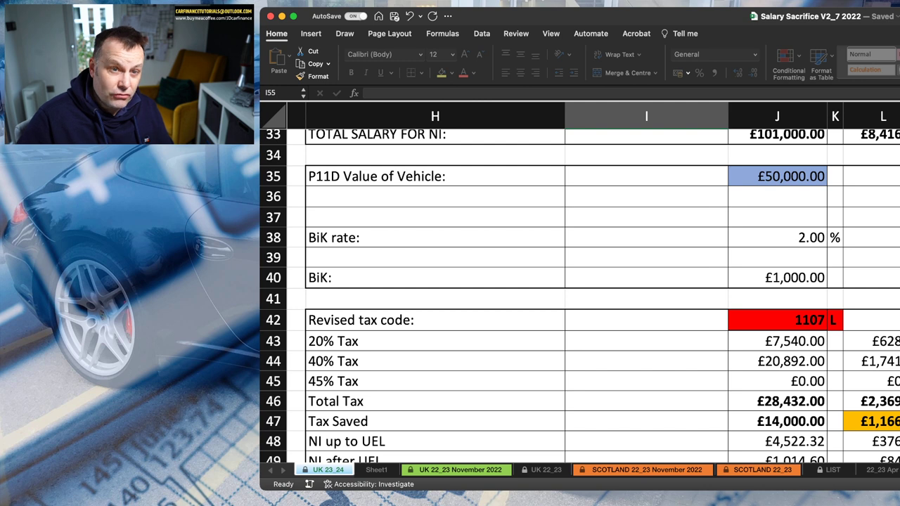
{"action": "scroll", "coordinate": [580, 282], "scroll_direction": "up", "scroll_amount": 3}
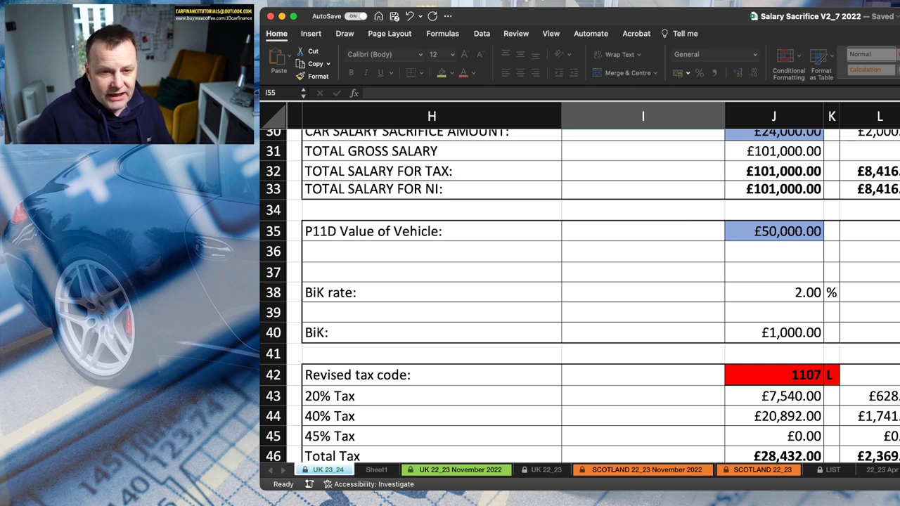
{"action": "scroll", "coordinate": [579, 295], "scroll_direction": "up", "scroll_amount": 3}
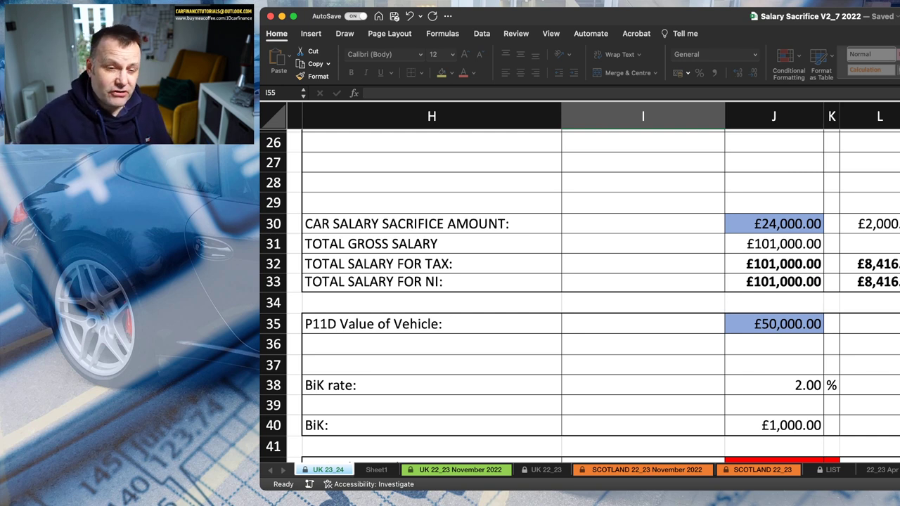
{"action": "scroll", "coordinate": [579, 297], "scroll_direction": "down", "scroll_amount": 9}
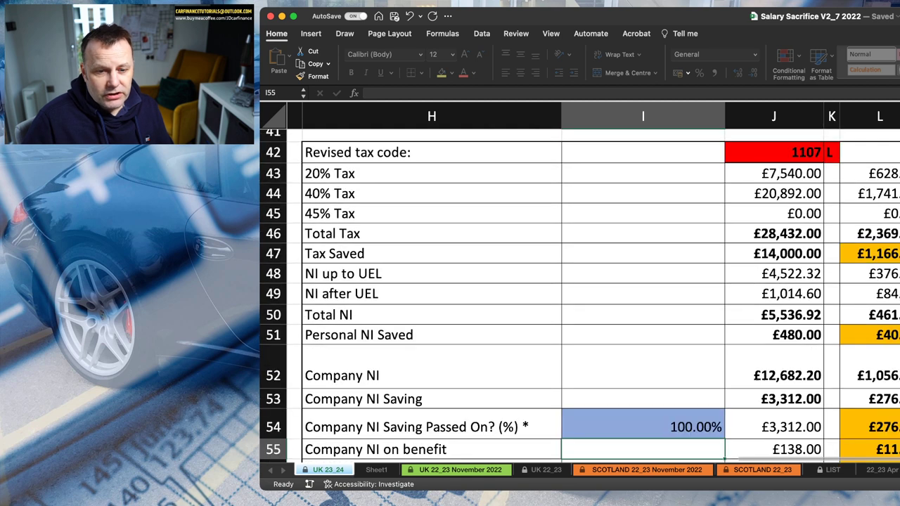
{"action": "scroll", "coordinate": [580, 297], "scroll_direction": "down", "scroll_amount": 2}
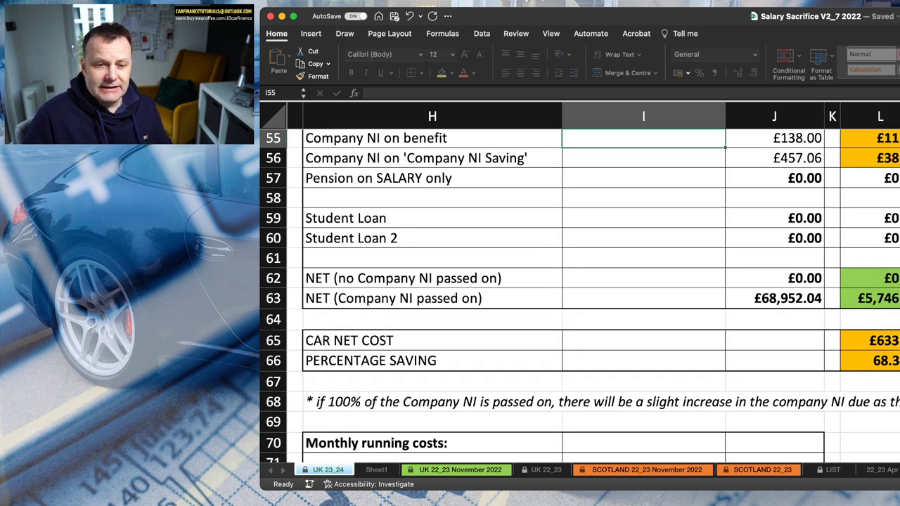
{"action": "scroll", "coordinate": [579, 282], "scroll_direction": "left", "scroll_amount": 10}
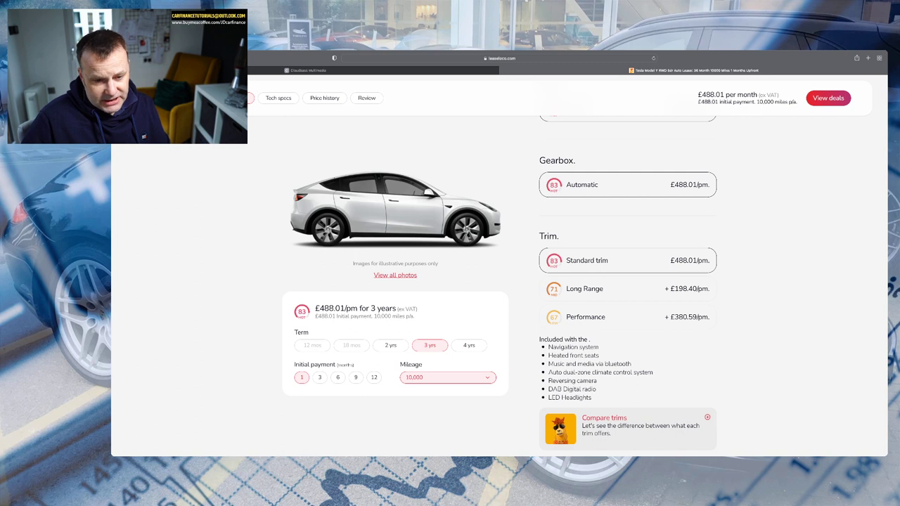
Review LeaseLoco's 20 Tesla Model Y deals, topped by Carparison Ltd at £488.01/pm
{"action": "scroll", "coordinate": [627, 281], "scroll_direction": "down", "scroll_amount": 3}
{"action": "scroll", "coordinate": [627, 281], "scroll_direction": "up", "scroll_amount": 3}
{"action": "scroll", "coordinate": [627, 281], "scroll_direction": "up", "scroll_amount": 5}
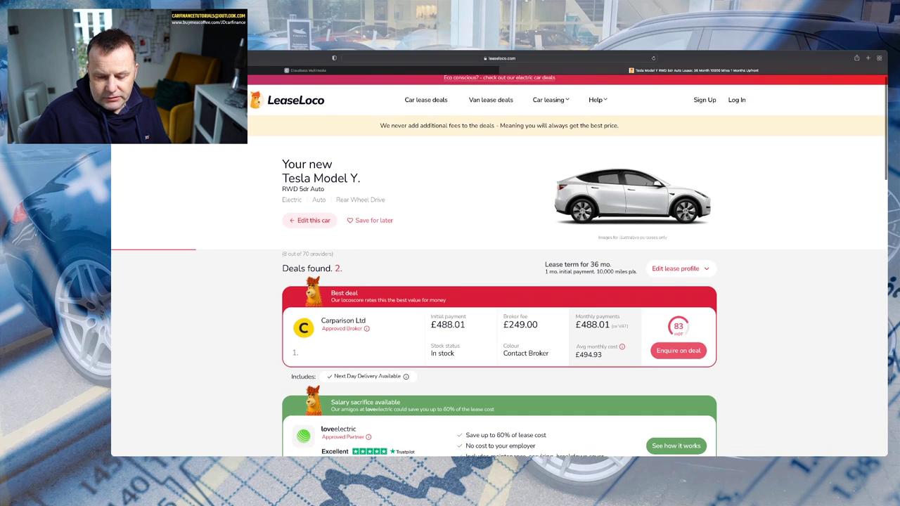
{"action": "scroll", "coordinate": [499, 268], "scroll_direction": "down", "scroll_amount": 3}
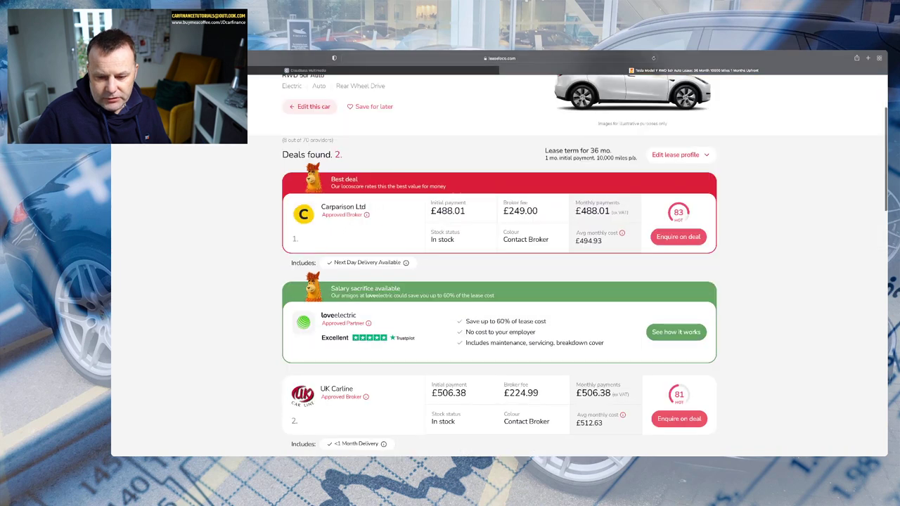
{"action": "scroll", "coordinate": [499, 268], "scroll_direction": "down", "scroll_amount": 6}
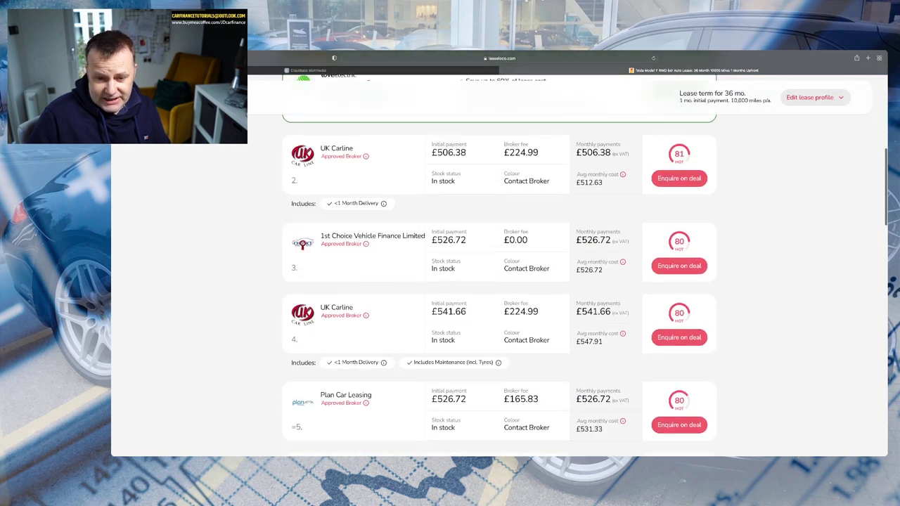
{"action": "scroll", "coordinate": [499, 267], "scroll_direction": "up", "scroll_amount": 1}
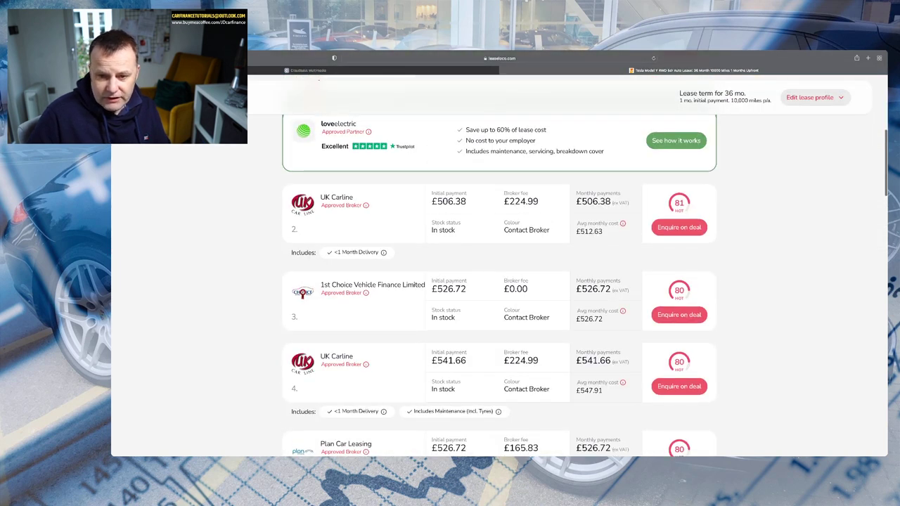
{"action": "scroll", "coordinate": [499, 267], "scroll_direction": "up", "scroll_amount": 6}
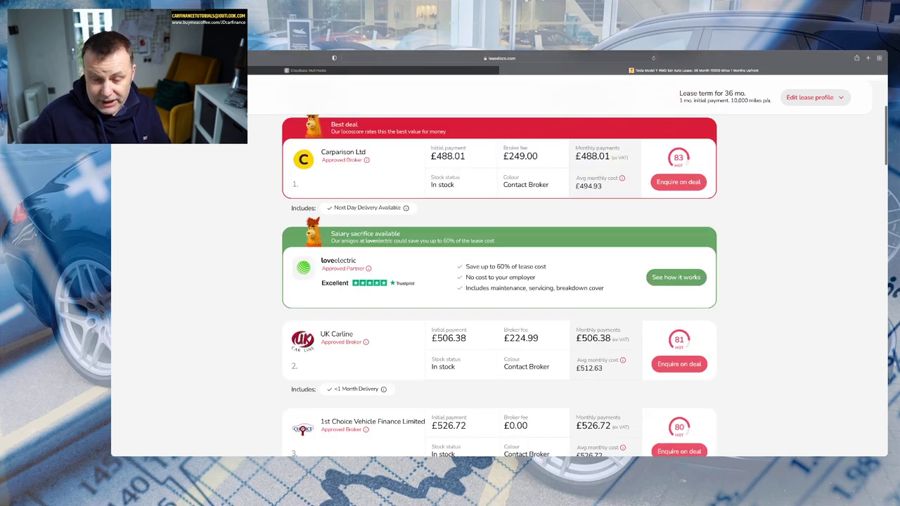
{"action": "scroll", "coordinate": [499, 267], "scroll_direction": "down", "scroll_amount": 10}
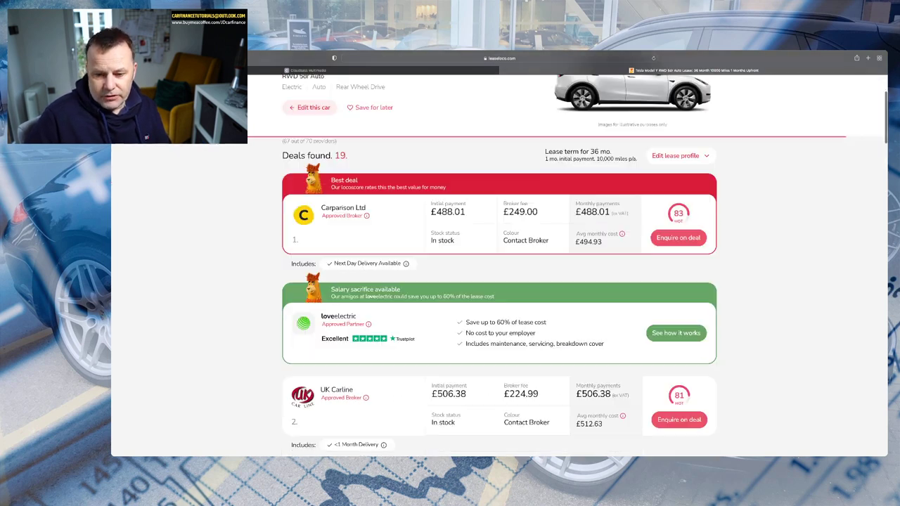
{"action": "scroll", "coordinate": [500, 268], "scroll_direction": "down", "scroll_amount": 8}
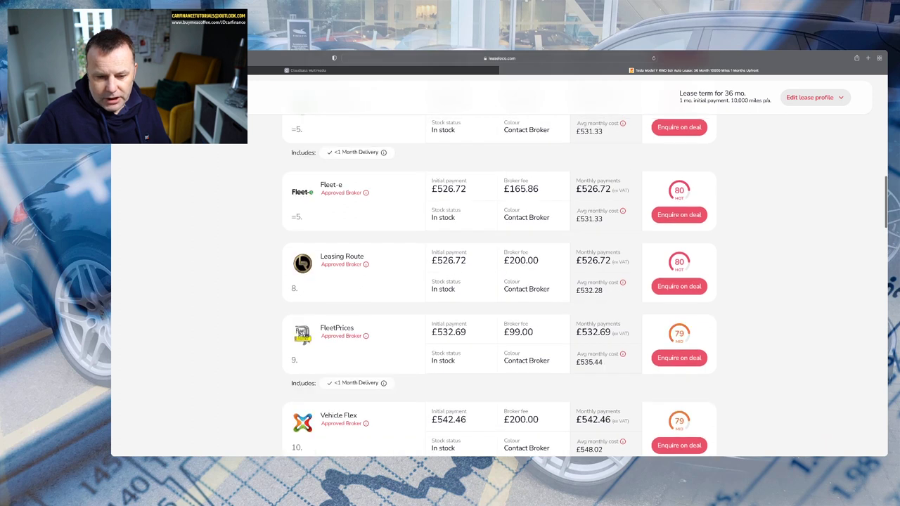
{"action": "scroll", "coordinate": [500, 267], "scroll_direction": "up", "scroll_amount": 18}
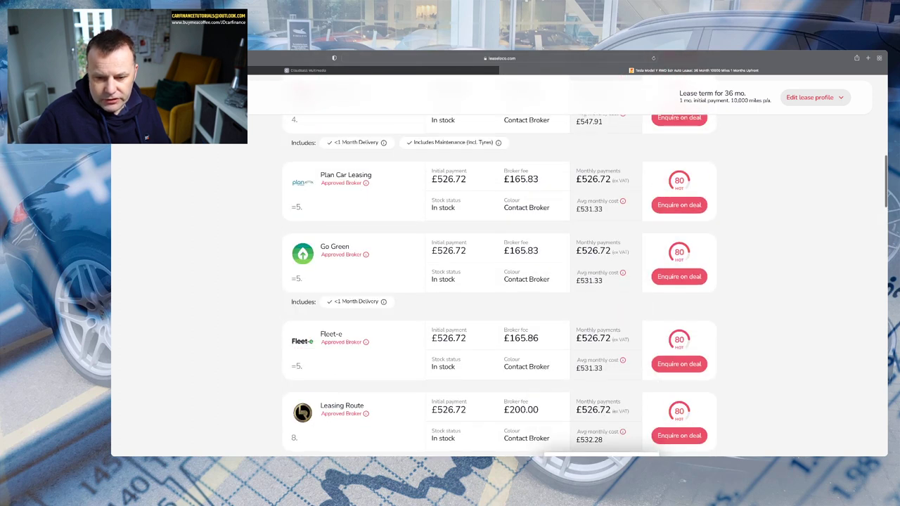
{"action": "scroll", "coordinate": [500, 267], "scroll_direction": "up", "scroll_amount": 3}
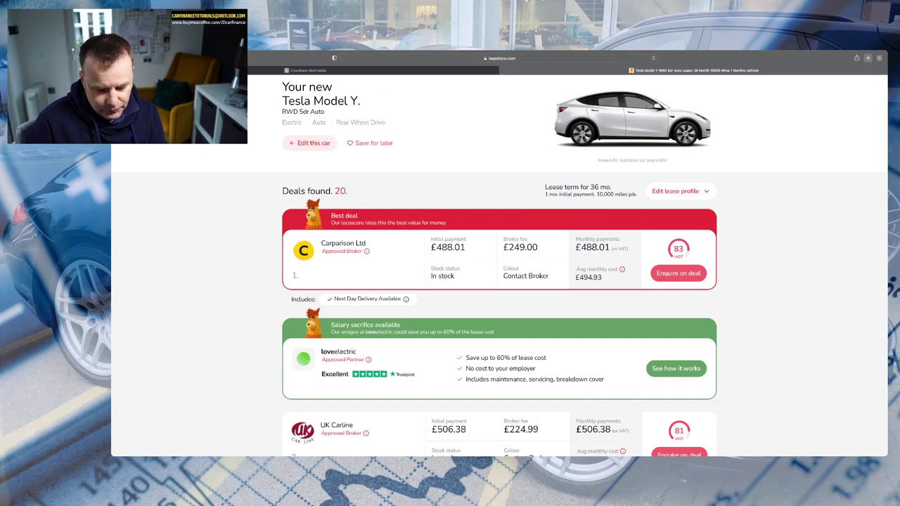
{"action": "key", "text": "super+t"}
Load carparisonleasing.co.uk and run a Tesla Model Y lease search
{"action": "type", "text": "carparisonleasing.co.uk"}
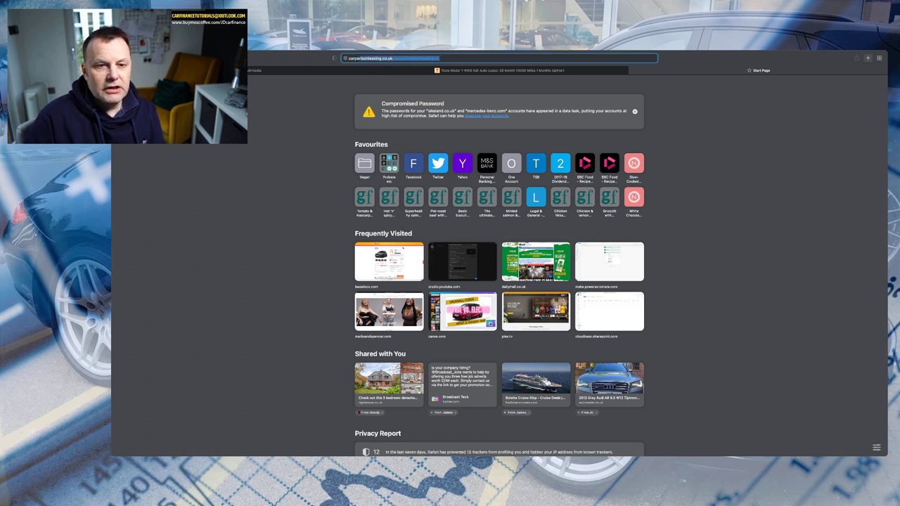
{"action": "key", "text": "Return"}
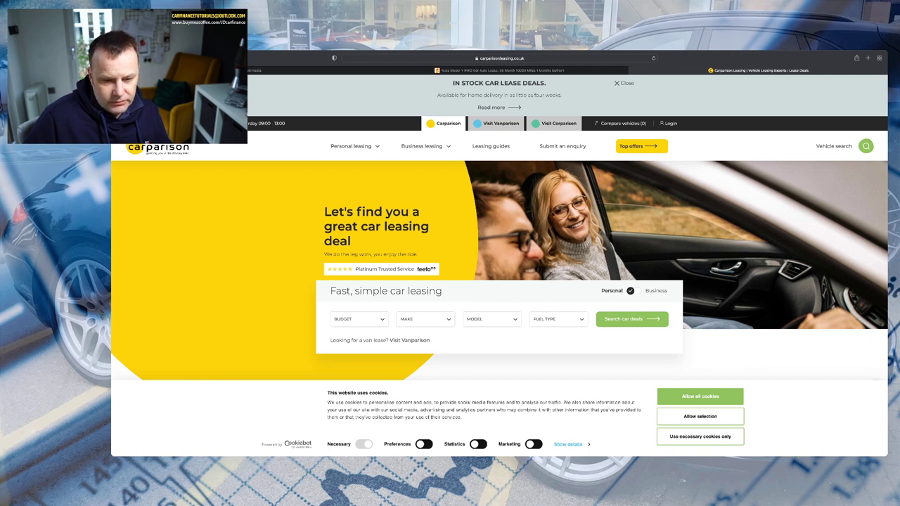
{"action": "scroll", "coordinate": [499, 247], "scroll_direction": "down", "scroll_amount": 2}
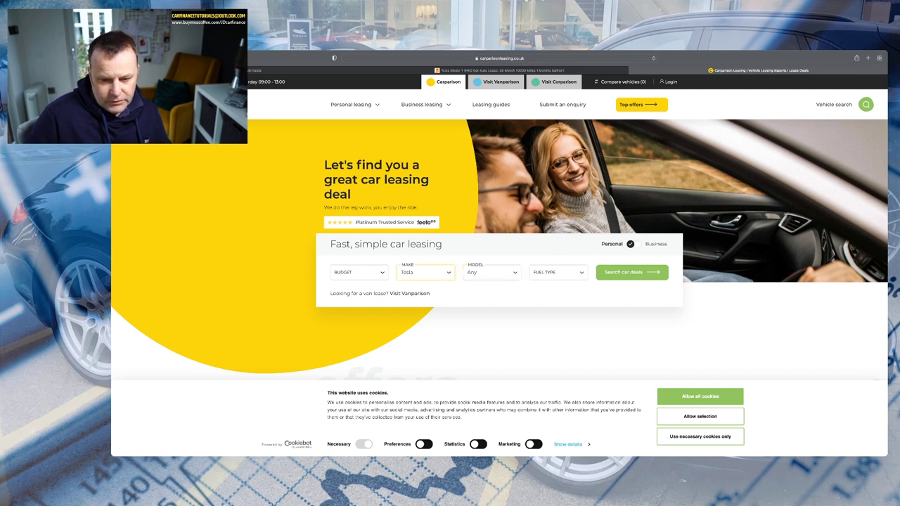
{"action": "left_click", "coordinate": [632, 273]}
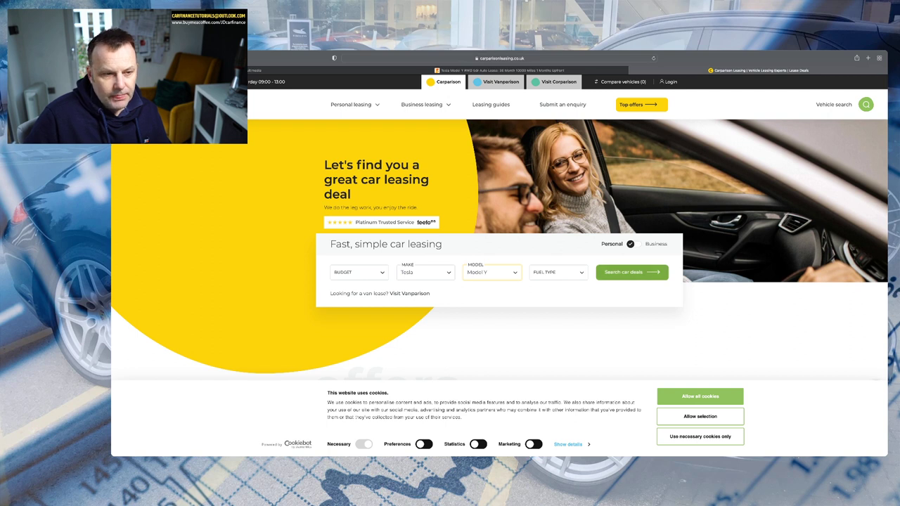
{"action": "key", "text": "super+bracketleft"}
Search business lease deals and open the Tesla Model Y RWD deal at £399.28 per month
{"action": "left_click", "coordinate": [655, 244]}
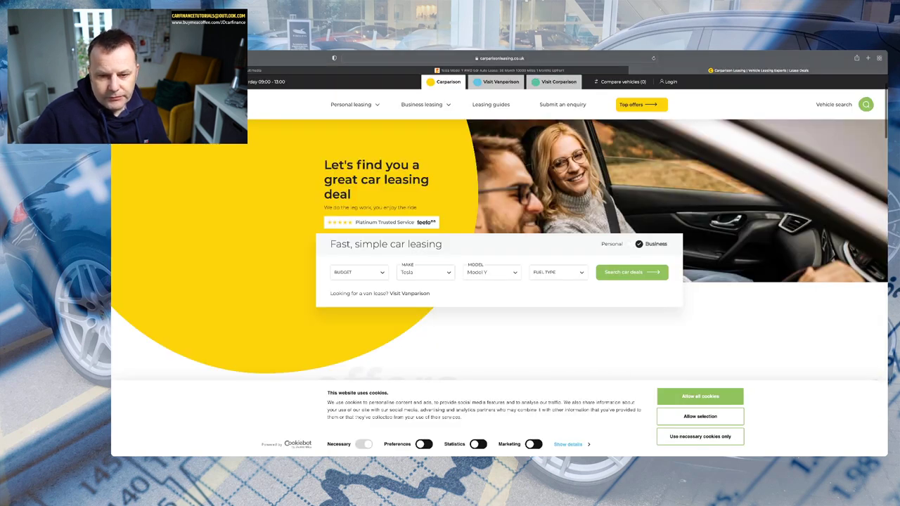
{"action": "left_click", "coordinate": [632, 272]}
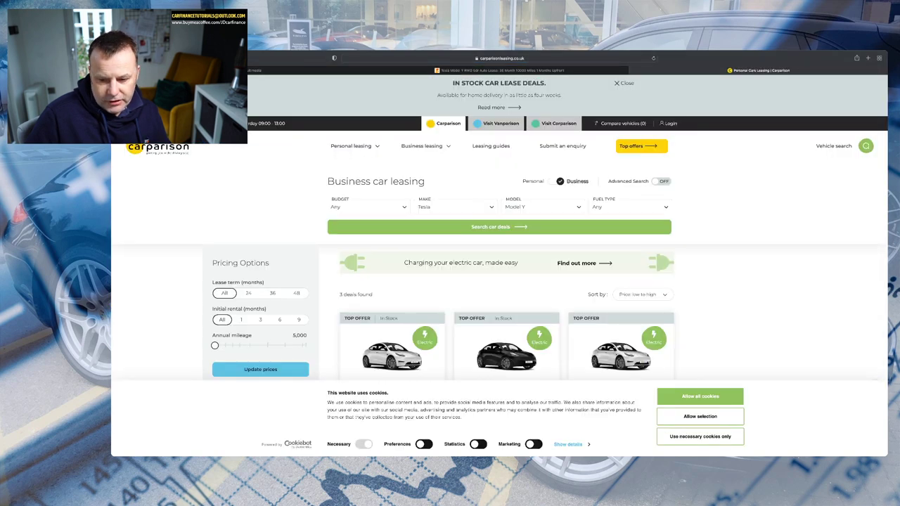
{"action": "scroll", "coordinate": [500, 282], "scroll_direction": "down", "scroll_amount": 2}
{"action": "left_click", "coordinate": [700, 396]}
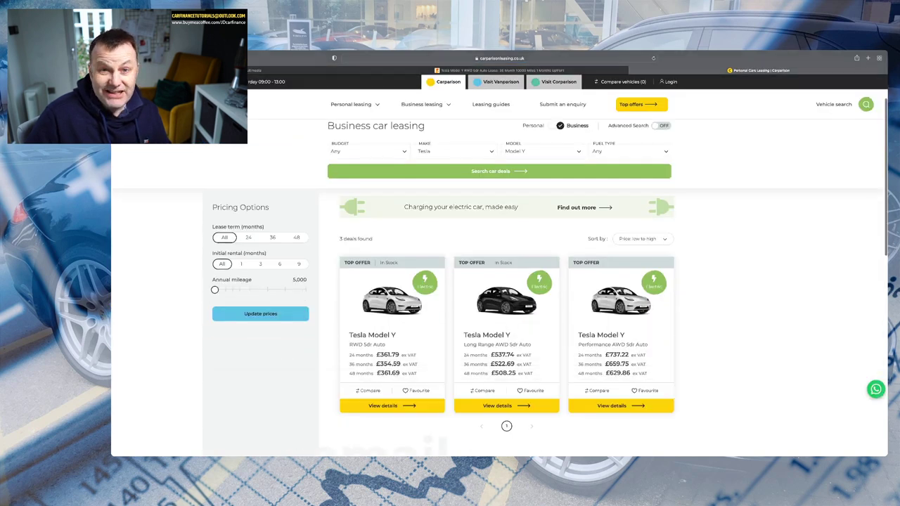
{"action": "scroll", "coordinate": [500, 281], "scroll_direction": "down", "scroll_amount": 1}
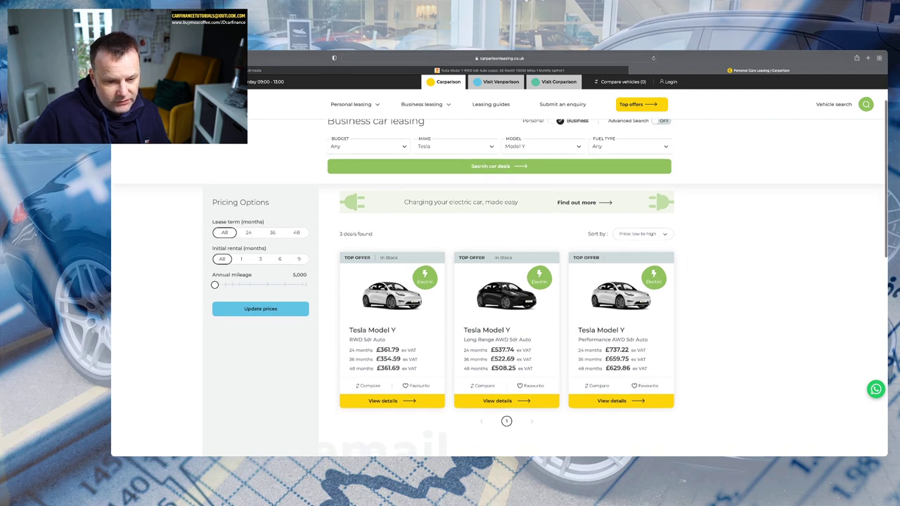
{"action": "left_click", "coordinate": [383, 401]}
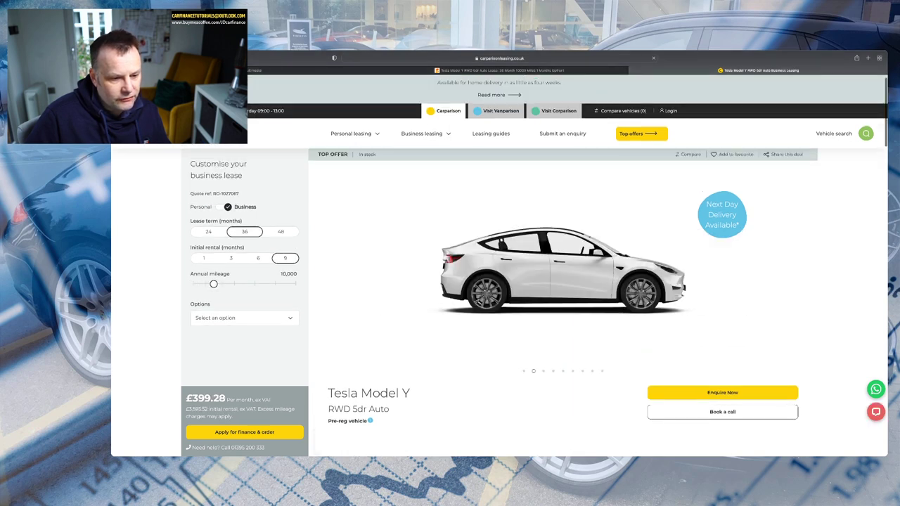
Choose a one-month initial rental and, after trying Solid Black, Multi coat Pearl white paint
{"action": "left_click", "coordinate": [204, 258]}
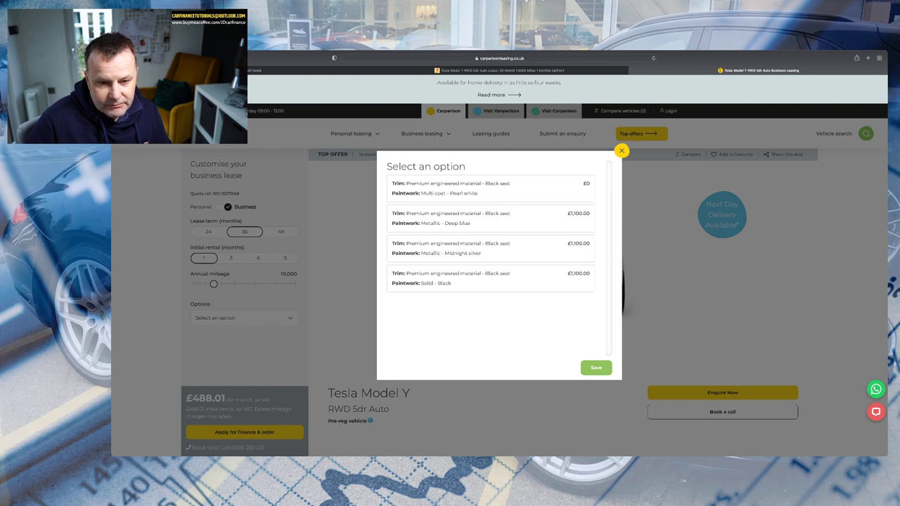
{"action": "left_click", "coordinate": [490, 278]}
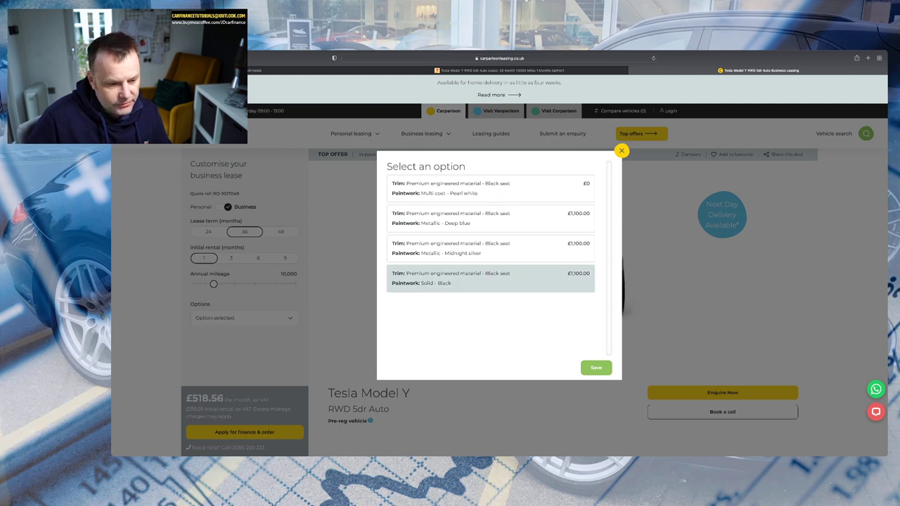
{"action": "left_click", "coordinate": [595, 368]}
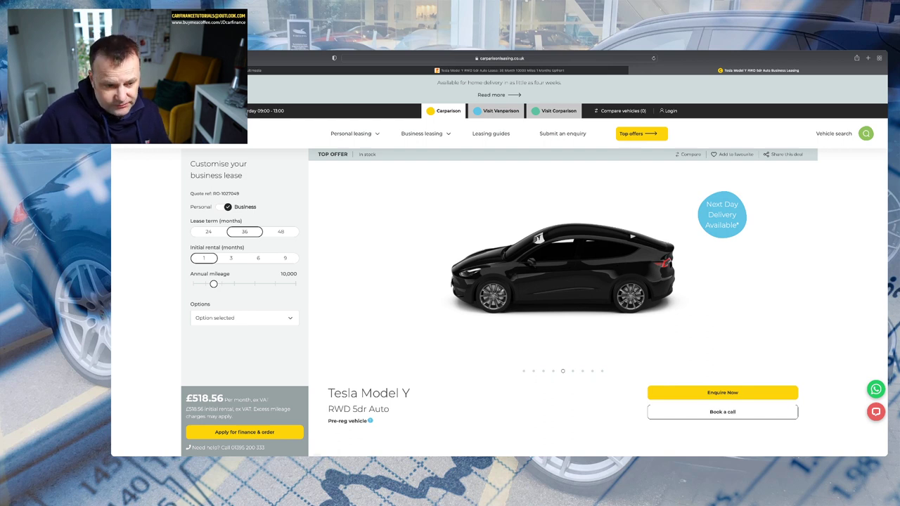
{"action": "scroll", "coordinate": [570, 282], "scroll_direction": "down", "scroll_amount": 1}
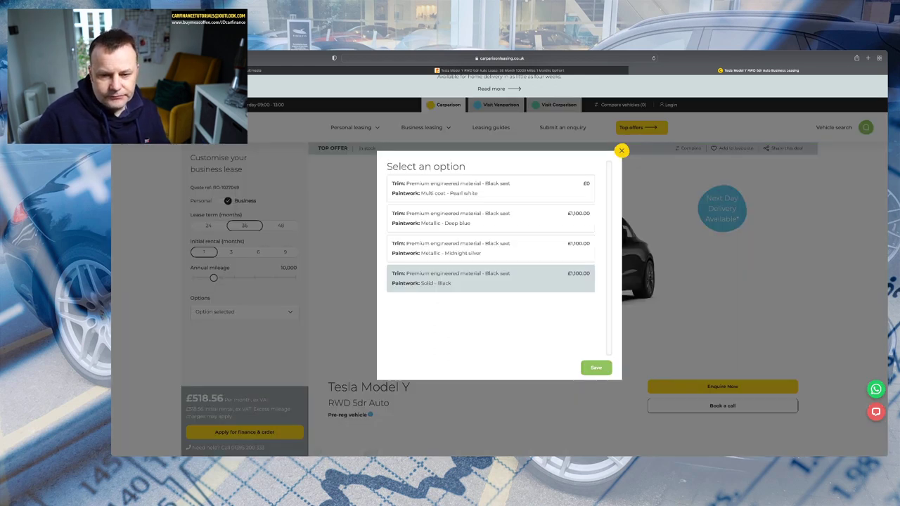
{"action": "left_click", "coordinate": [490, 188]}
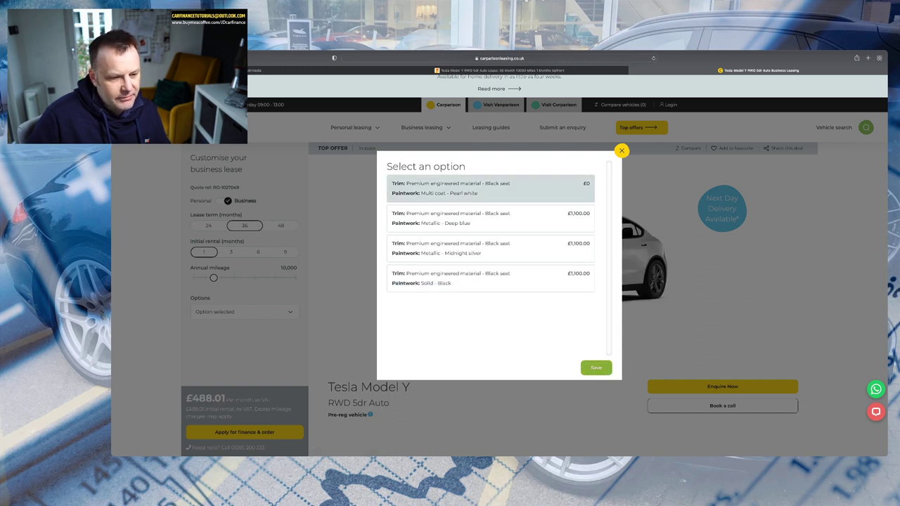
{"action": "scroll", "coordinate": [535, 282], "scroll_direction": "down", "scroll_amount": 3}
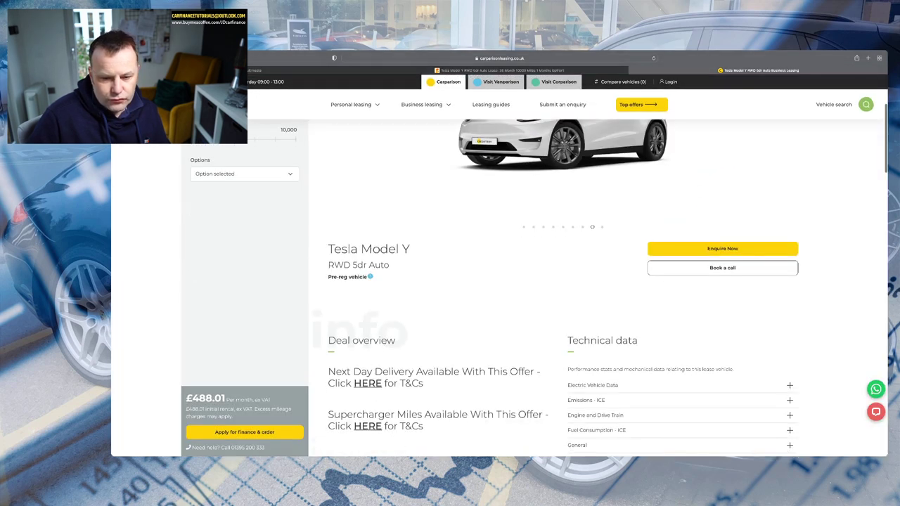
{"action": "scroll", "coordinate": [535, 281], "scroll_direction": "down", "scroll_amount": 10}
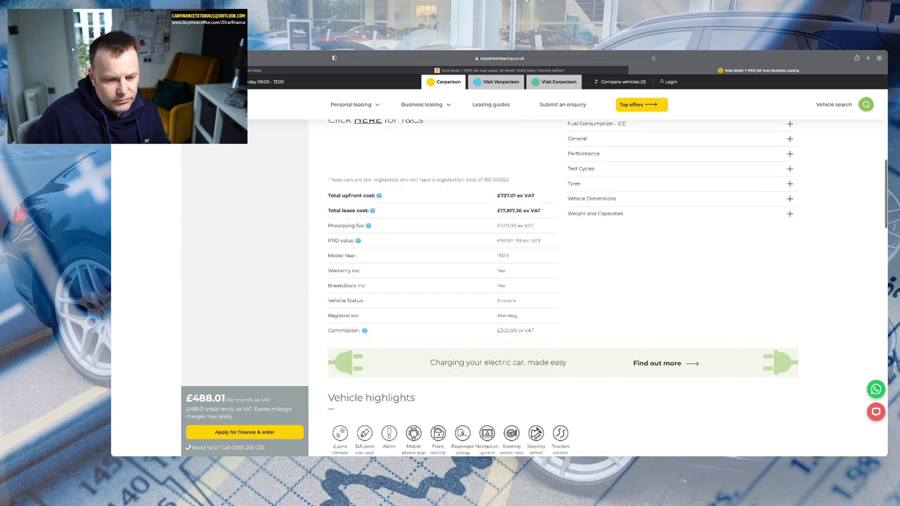
{"action": "scroll", "coordinate": [535, 282], "scroll_direction": "down", "scroll_amount": 12}
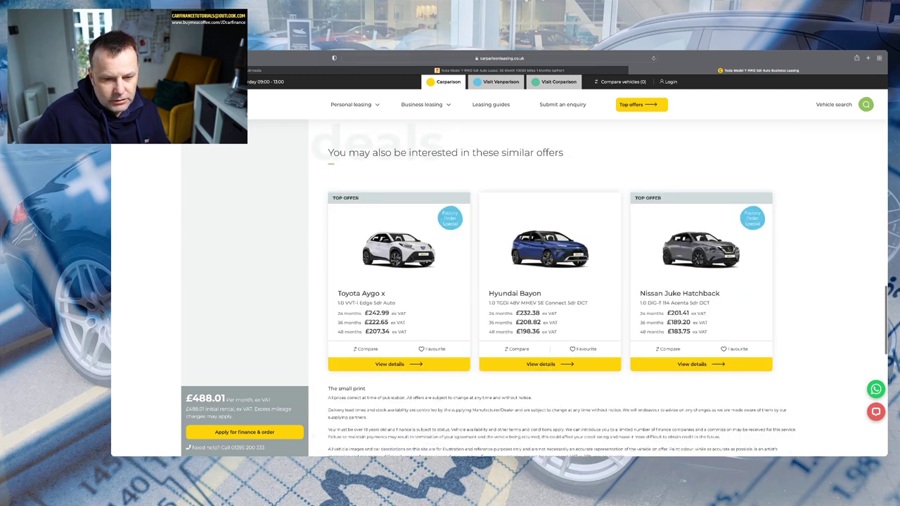
{"action": "scroll", "coordinate": [534, 282], "scroll_direction": "down", "scroll_amount": 5}
{"action": "scroll", "coordinate": [534, 281], "scroll_direction": "up", "scroll_amount": 12}
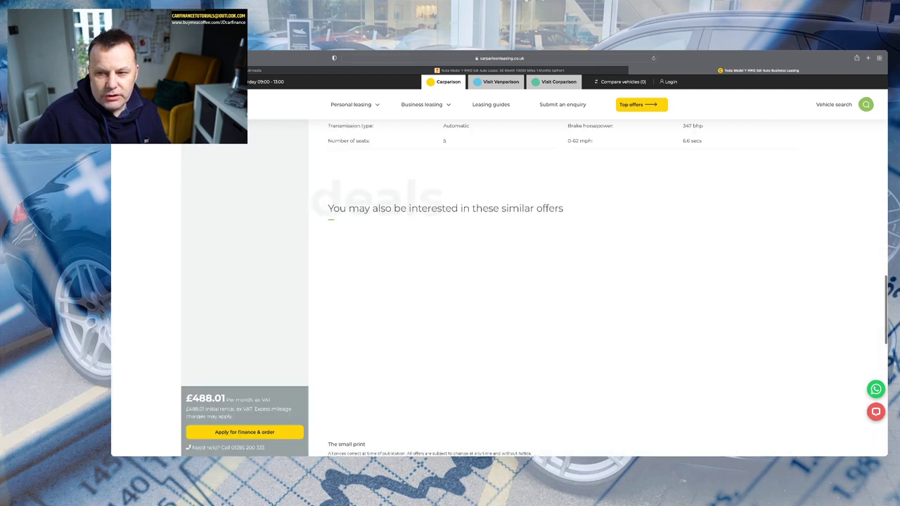
{"action": "scroll", "coordinate": [535, 281], "scroll_direction": "up", "scroll_amount": 15}
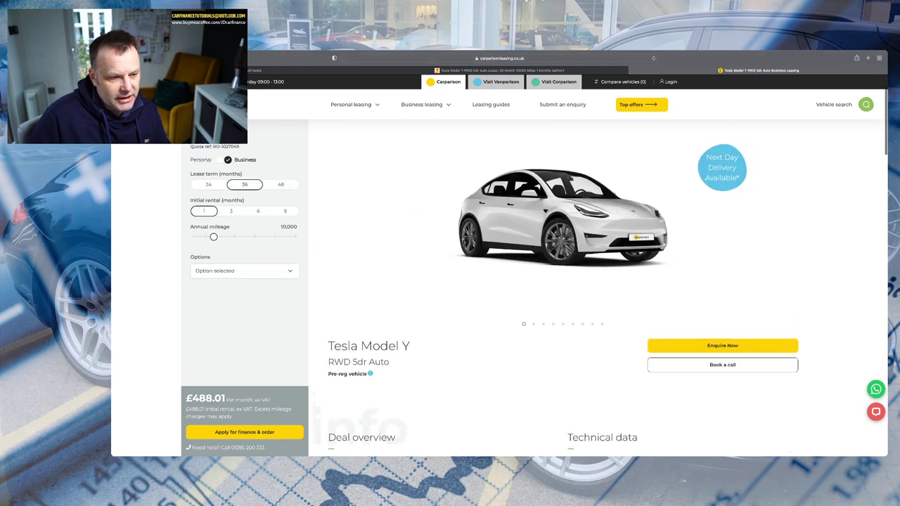
{"action": "scroll", "coordinate": [534, 281], "scroll_direction": "up", "scroll_amount": 1}
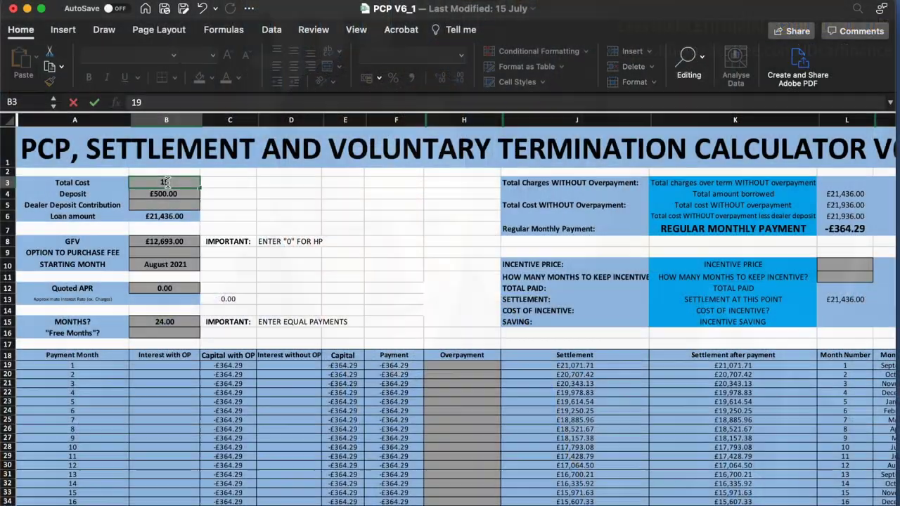
Enter the £19,950 total cost, £250 deposit and £13,000 GFV in the PCP calculator
{"action": "type", "text": "19950"}
{"action": "key", "text": "Return"}
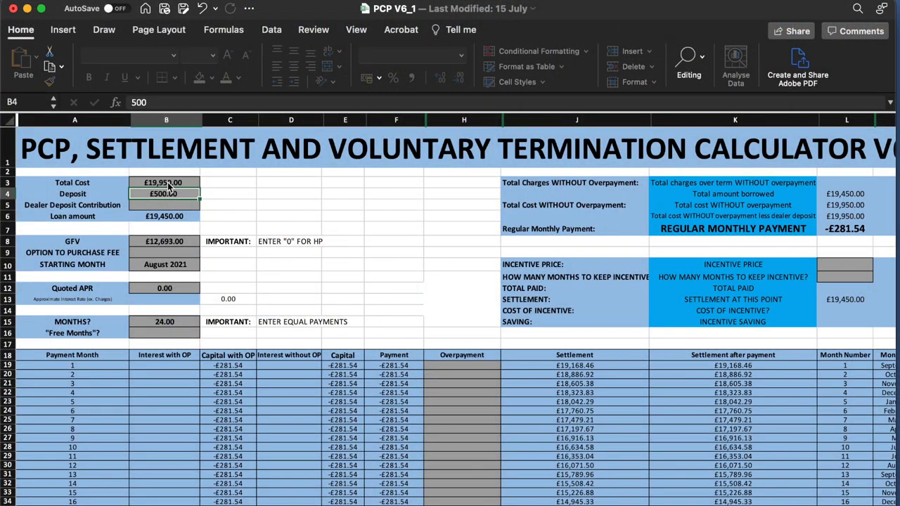
{"action": "type", "text": "250"}
{"action": "key", "text": "Return"}
{"action": "key", "text": "Return"}
{"action": "key", "text": "Return"}
{"action": "key", "text": "Return"}
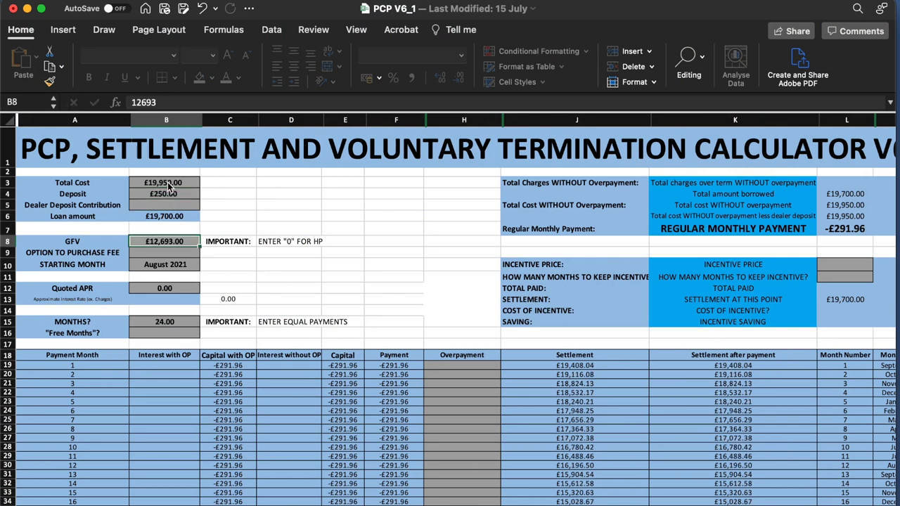
{"action": "type", "text": "13,000"}
{"action": "key", "text": "Return"}
{"action": "key", "text": "Return"}
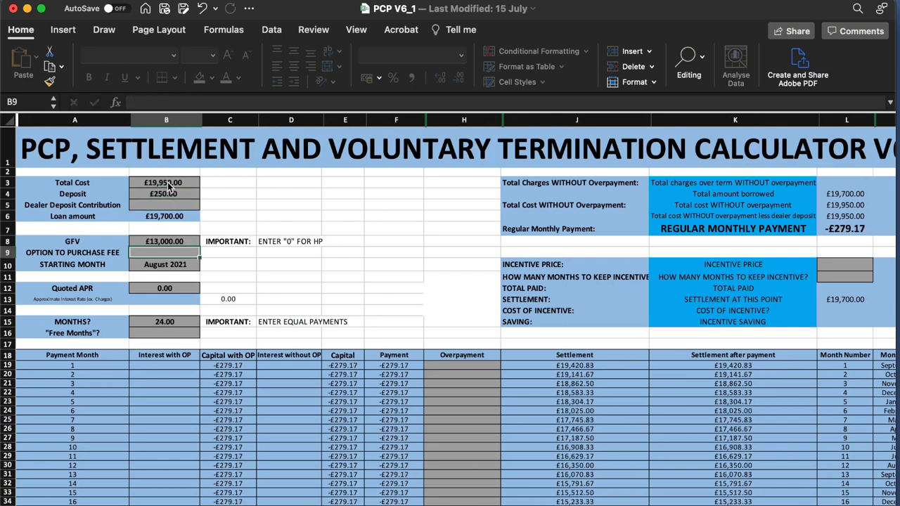
Enter a July 2021 starting month, 5.9 APR and 36-month term
{"action": "type", "text": "July 2021"}
{"action": "key", "text": "Return"}
{"action": "key", "text": "Return"}
{"action": "type", "text": "5.9"}
{"action": "key", "text": "Return"}
{"action": "key", "text": "Return"}
{"action": "key", "text": "Return"}
{"action": "type", "text": "34"}
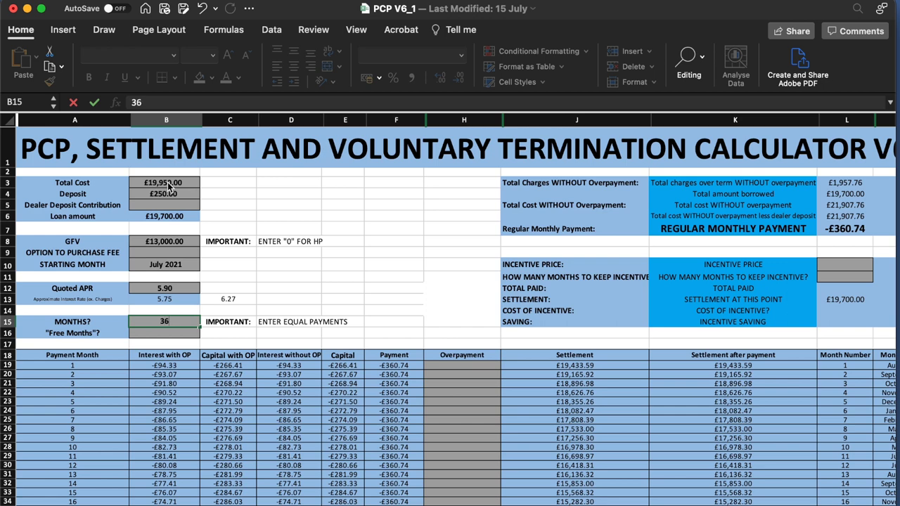
{"action": "key", "text": "Return"}
{"action": "scroll", "coordinate": [350, 399], "scroll_direction": "down", "scroll_amount": 6}
{"action": "scroll", "coordinate": [350, 399], "scroll_direction": "up", "scroll_amount": 3}
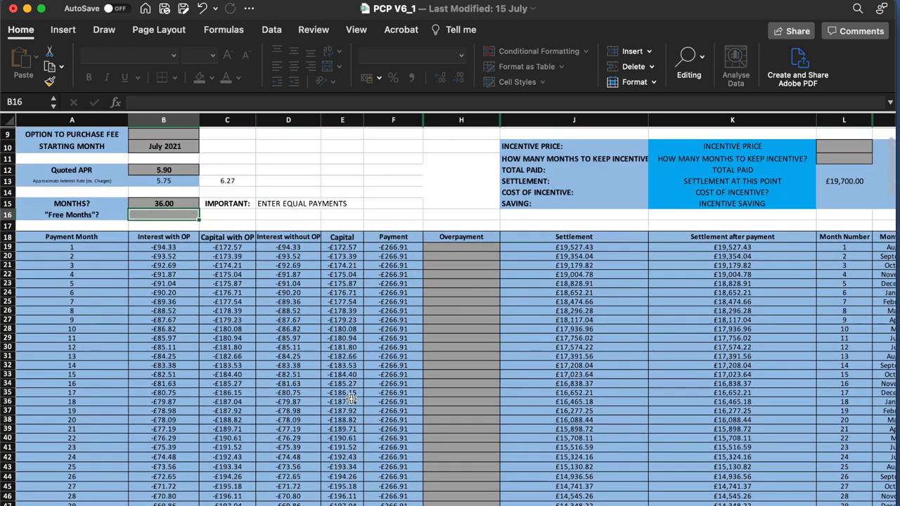
{"action": "scroll", "coordinate": [350, 399], "scroll_direction": "up", "scroll_amount": 3}
{"action": "scroll", "coordinate": [349, 398], "scroll_direction": "right", "scroll_amount": 5}
{"action": "scroll", "coordinate": [349, 399], "scroll_direction": "left", "scroll_amount": 5}
{"action": "scroll", "coordinate": [350, 399], "scroll_direction": "up", "scroll_amount": 2}
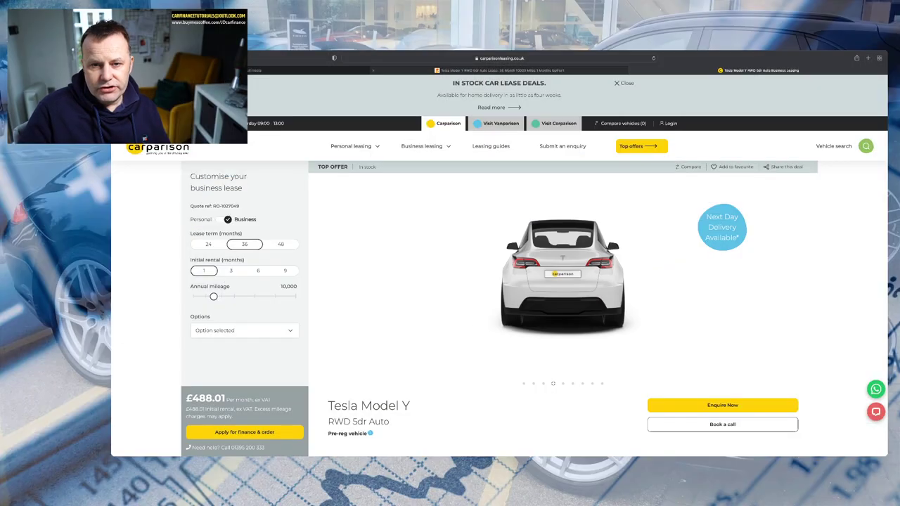
Load the Open as App website through the browser address bar
{"action": "left_click", "coordinate": [500, 58]}
{"action": "type", "text": "cae"}
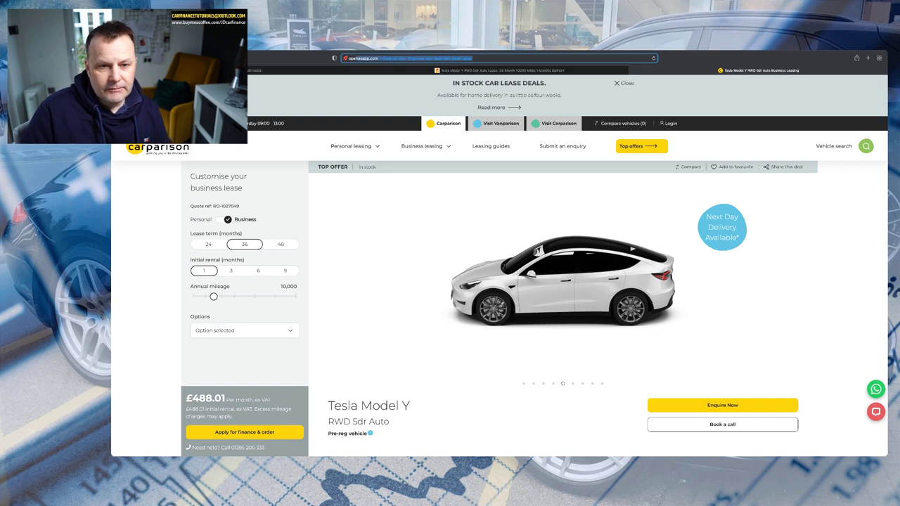
{"action": "key", "text": "Return"}
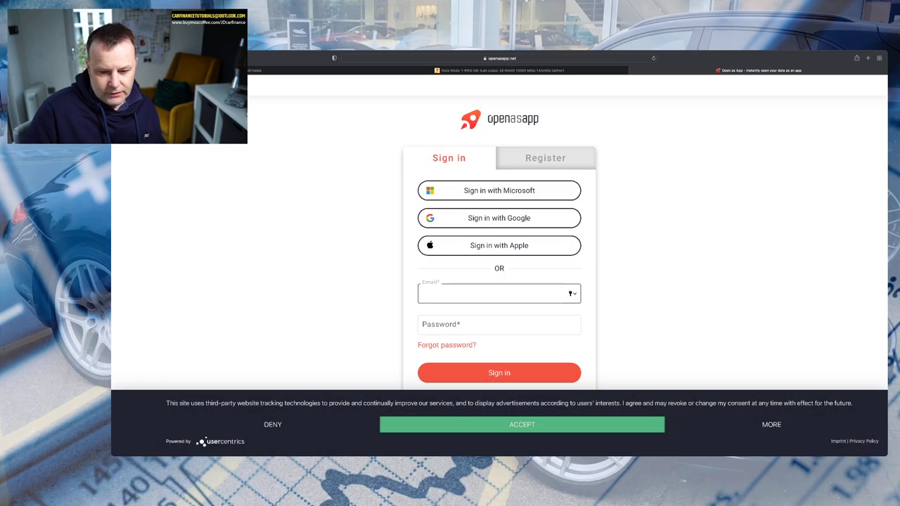
Sign in with saved credentials, open CARFINANCESIMPLIFIED, and preview its INCENTIVE, COMPARISON and PCP / HP 2 pages
{"action": "key", "text": "Return"}
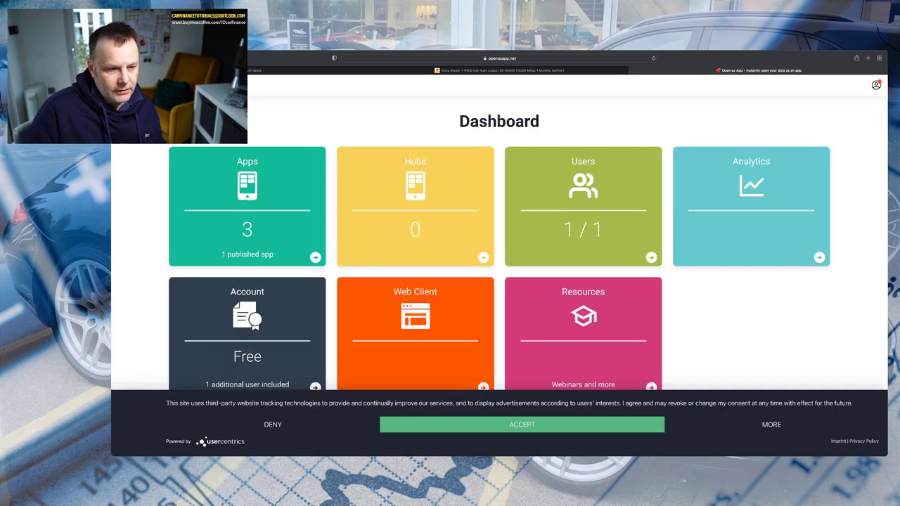
{"action": "left_click", "coordinate": [247, 211]}
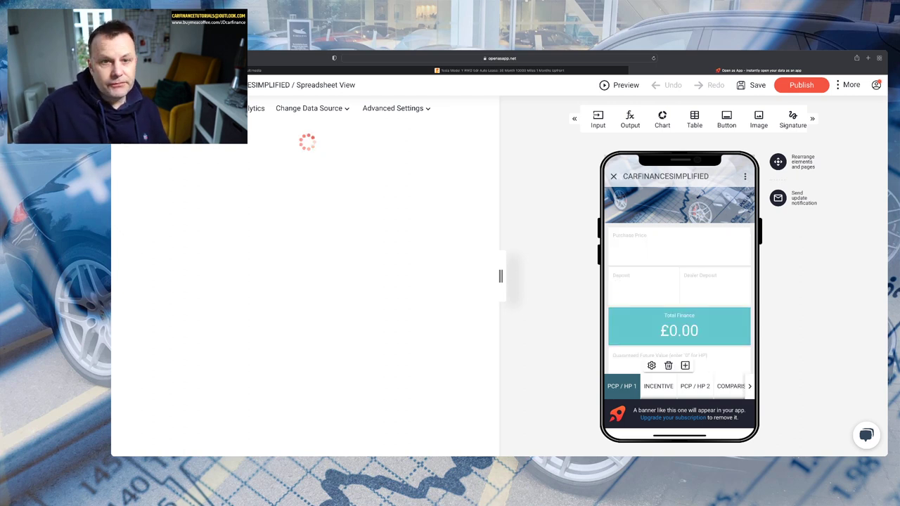
{"action": "left_click", "coordinate": [659, 386]}
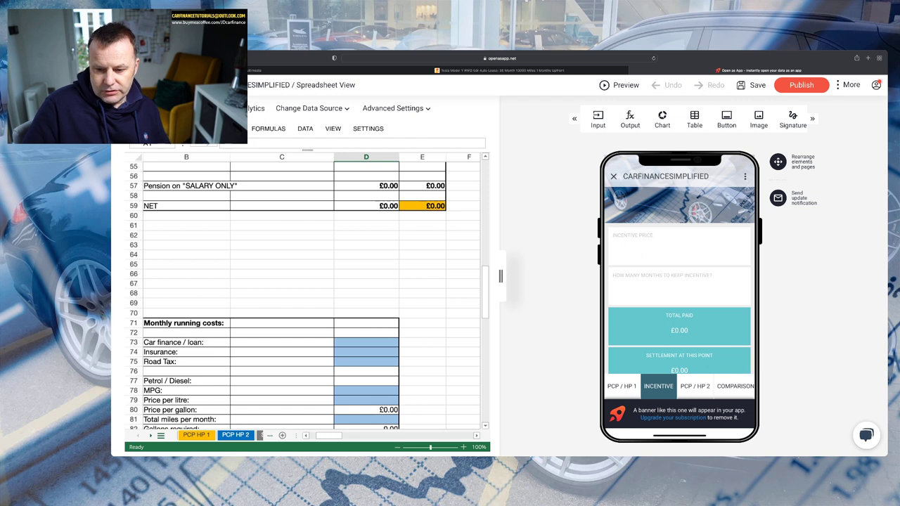
{"action": "left_click", "coordinate": [731, 386]}
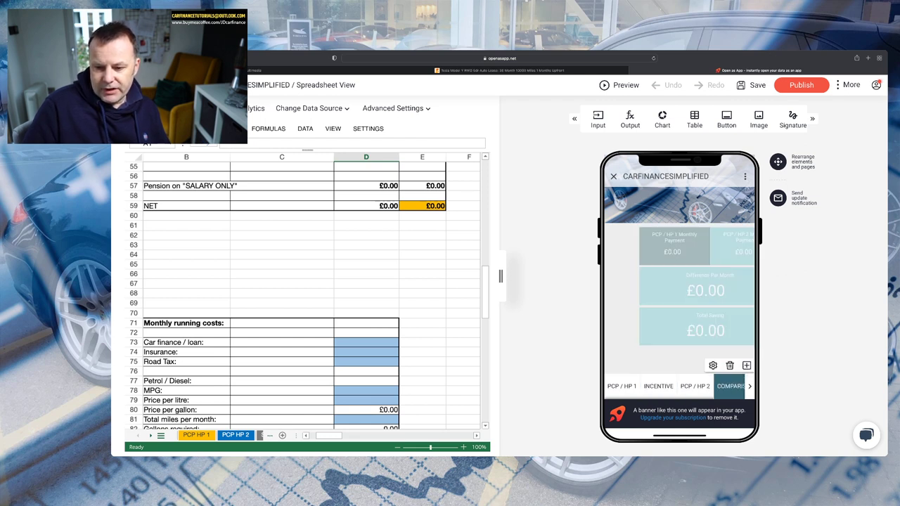
{"action": "left_click", "coordinate": [694, 386]}
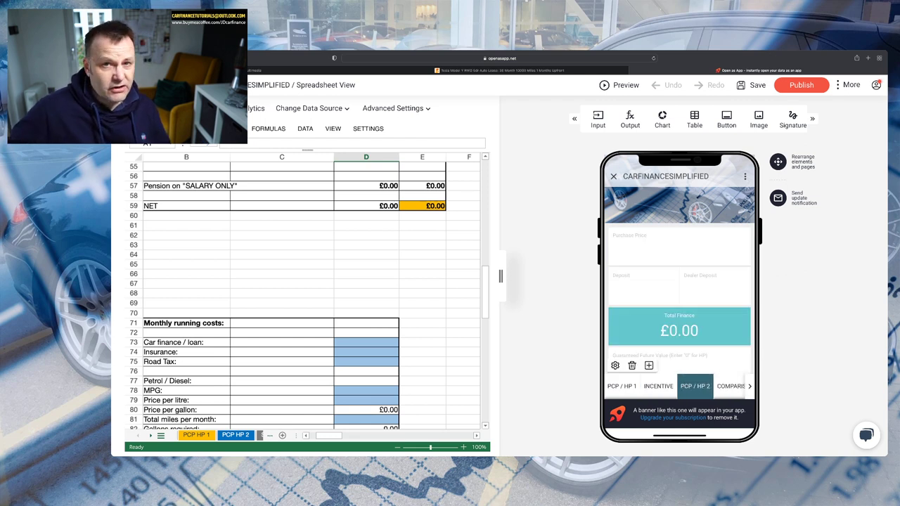